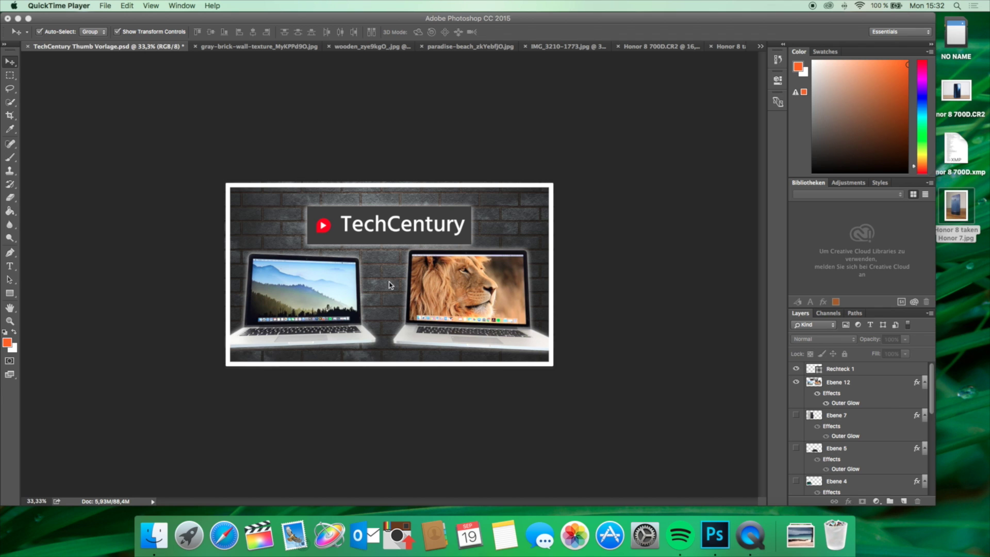
# Create a new transparent 1920×1080 px document named 'YouTube Thumbnail'
pyautogui.click(106, 20)
pyautogui.click(95, 6)
pyautogui.click(105, 19)
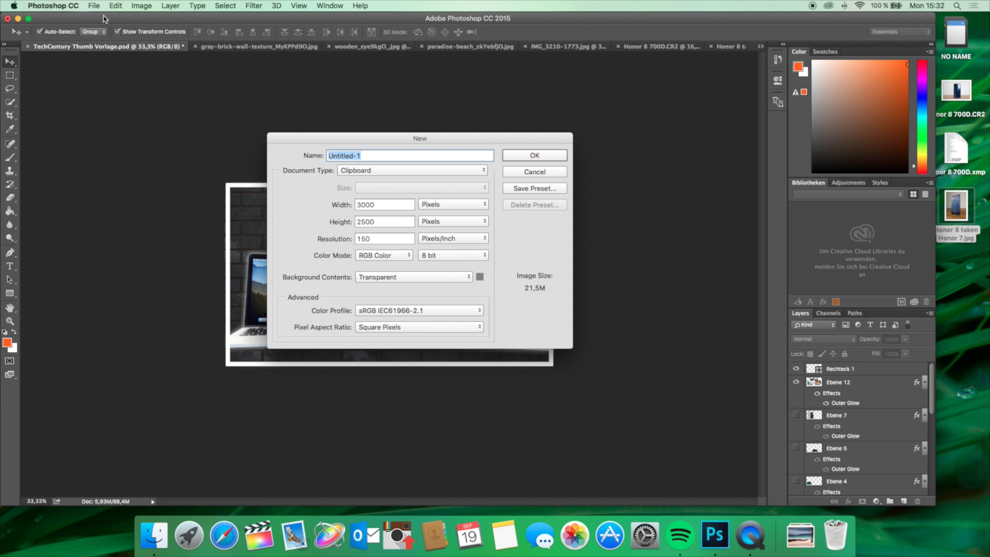
pyautogui.write('YouTube Thumbnail')
pyautogui.doubleClick(381, 206)
pyautogui.write('1920')
pyautogui.press('Tab')
pyautogui.write('1080')
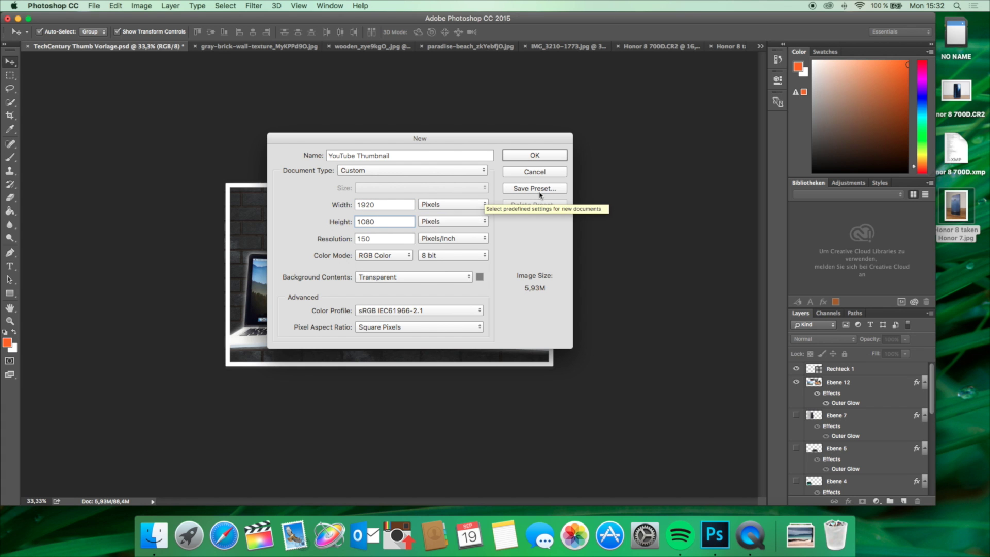
pyautogui.click(534, 157)
pyautogui.moveTo(597, 49); pyautogui.dragTo(467, 35)
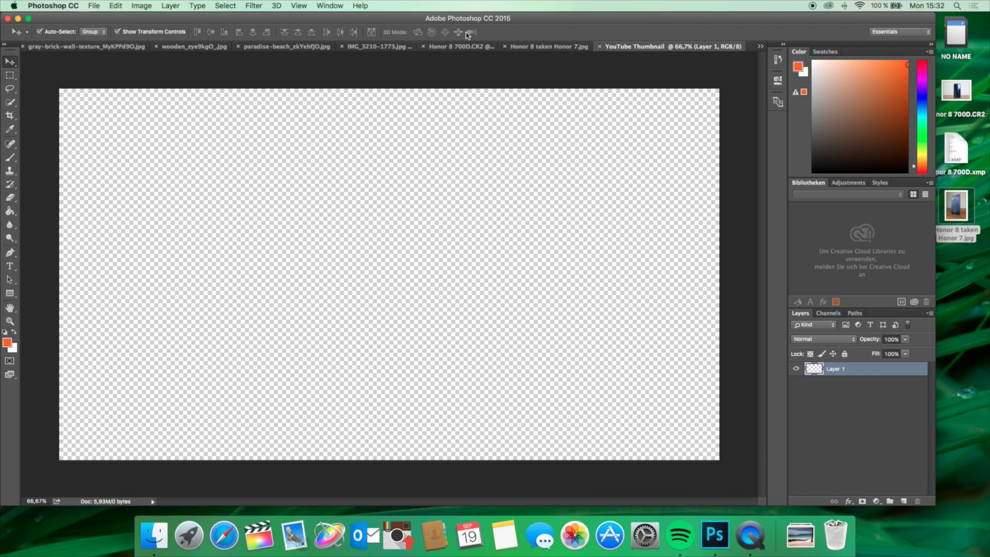
# Select and copy the entire gray brick wall image
pyautogui.moveTo(684, 51); pyautogui.dragTo(41, 46)
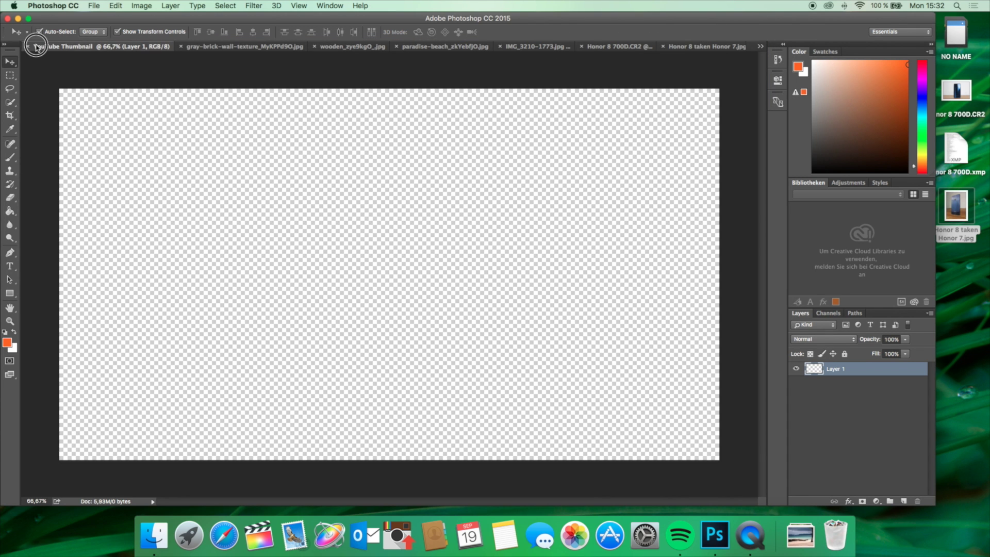
pyautogui.press('super+minus')
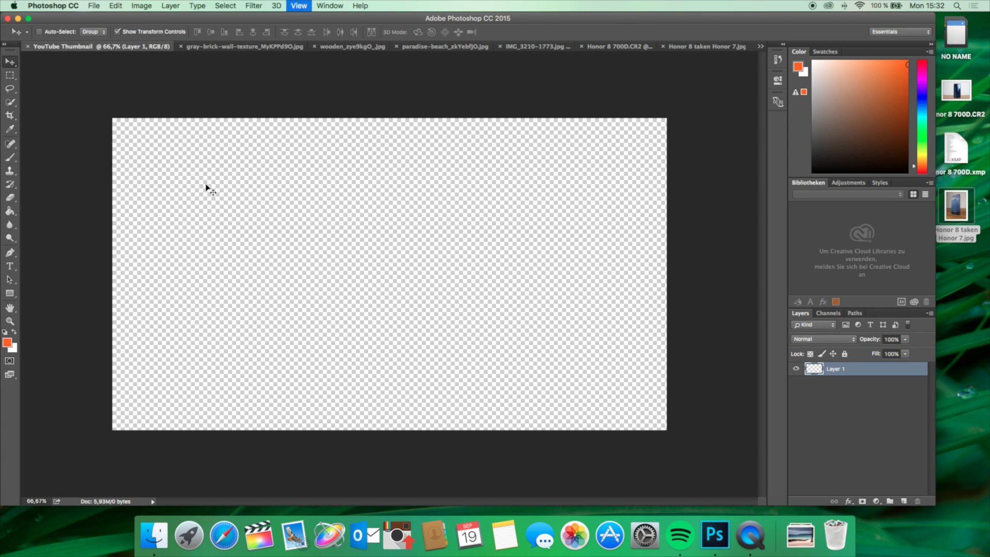
pyautogui.click(230, 47)
pyautogui.press('super+a')
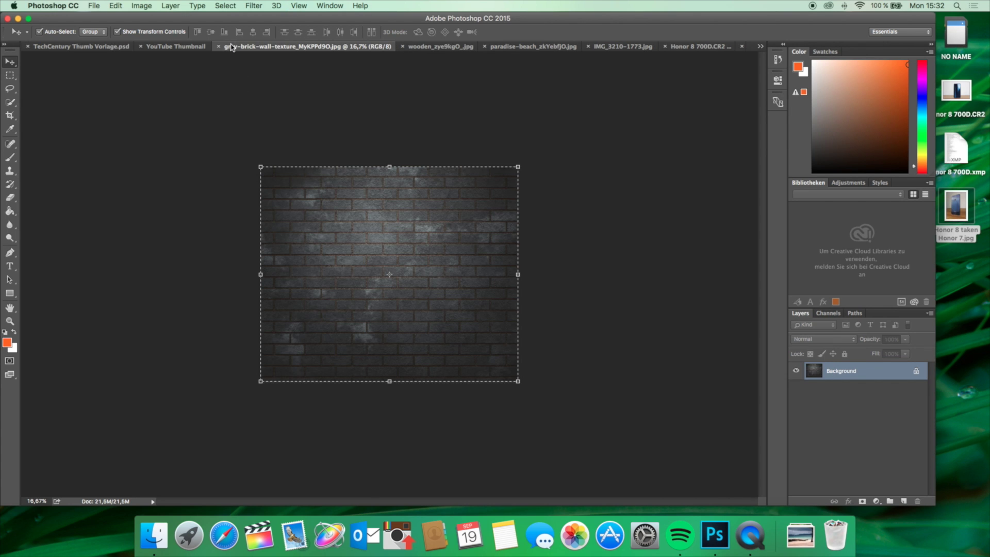
pyautogui.press('m')
pyautogui.moveTo(260, 166); pyautogui.dragTo(614, 440)
pyautogui.press('super+c')
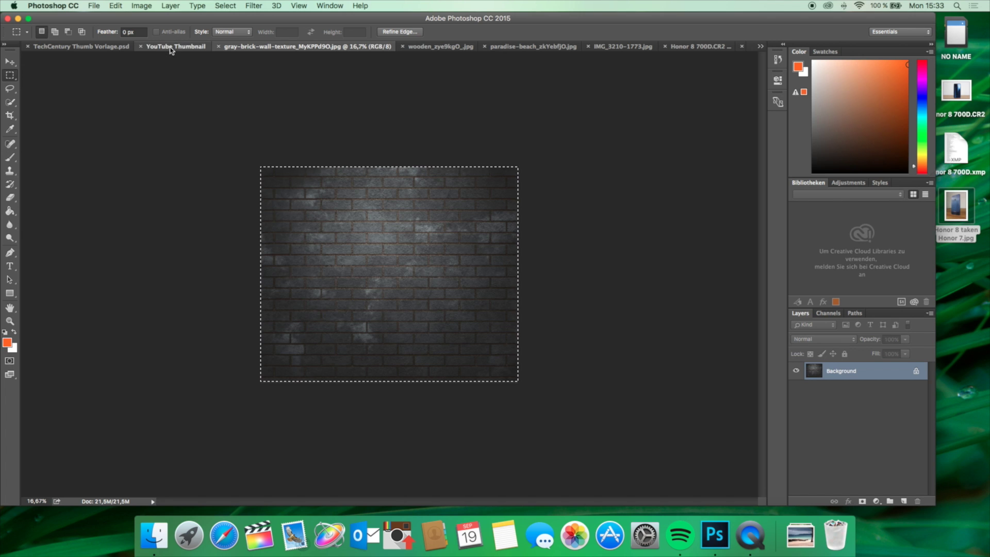
# Paste the bricks into YouTube Thumbnail and scale them to about 64% to fill the canvas
pyautogui.click(173, 47)
pyautogui.press('super+v')
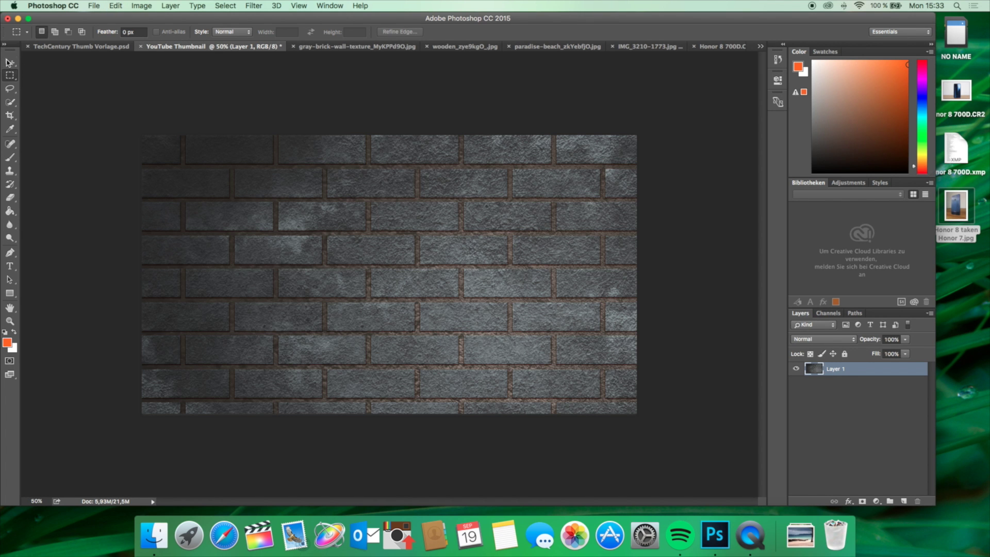
pyautogui.click(10, 61)
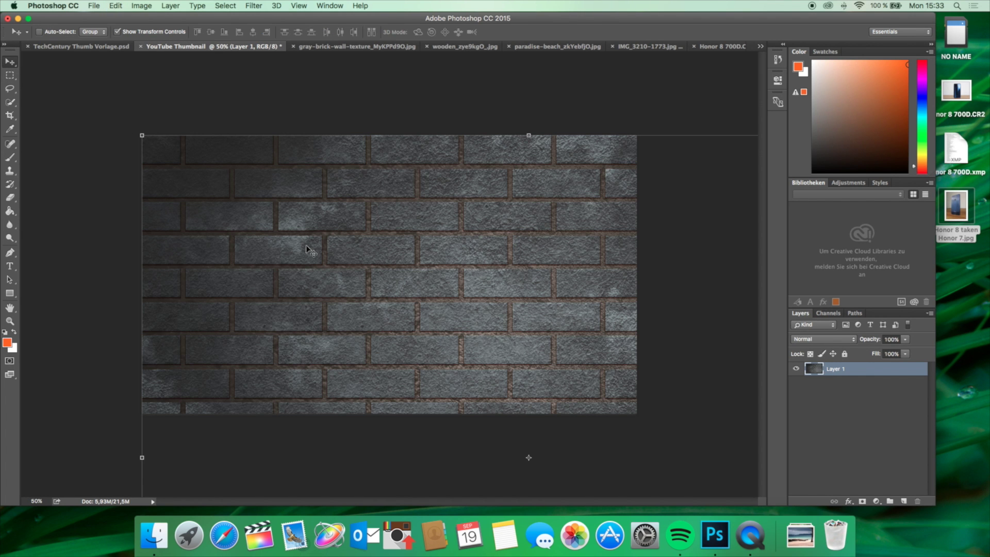
pyautogui.press('super+minus')
pyautogui.press('super+minus')
pyautogui.moveTo(266, 205); pyautogui.dragTo(407, 320)
pyautogui.moveTo(475, 388); pyautogui.dragTo(335, 250)
pyautogui.moveTo(386, 296); pyautogui.dragTo(386, 295)
pyautogui.moveTo(267, 389); pyautogui.dragTo(262, 392)
pyautogui.moveTo(310, 342); pyautogui.dragTo(315, 328)
pyautogui.press('Return')
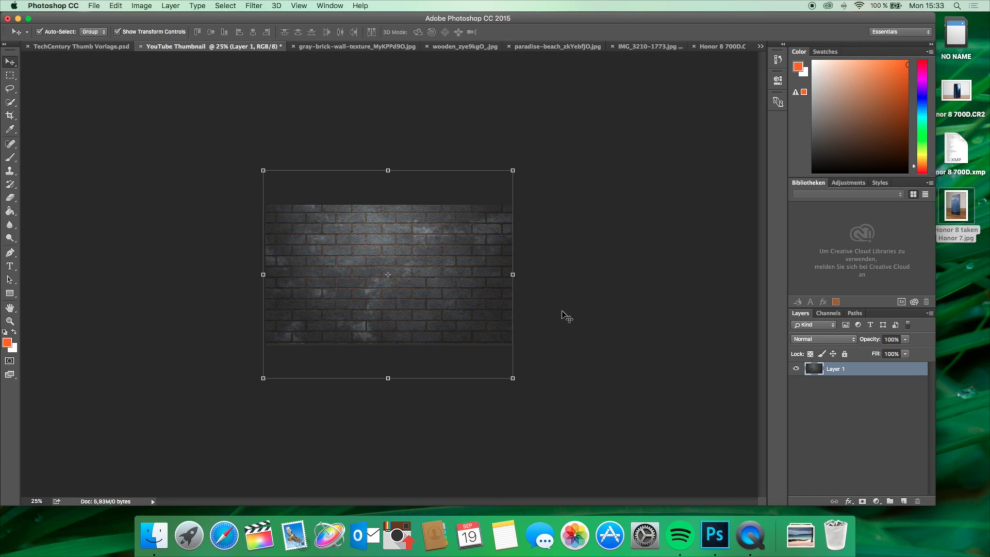
# Rename the brick layer to 'Background'
pyautogui.doubleClick(836, 369)
pyautogui.write('Ba')
pyautogui.press('Return')
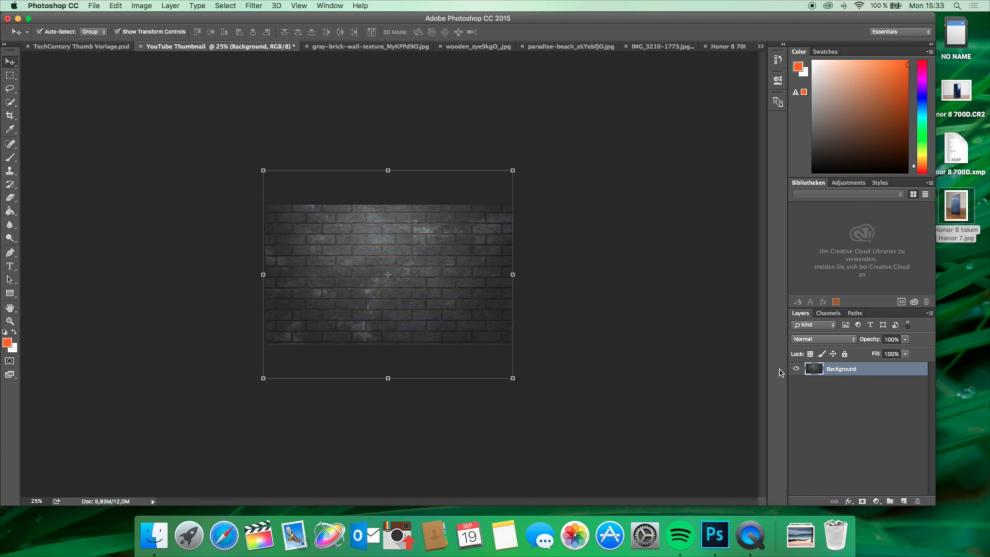
pyautogui.click(686, 414)
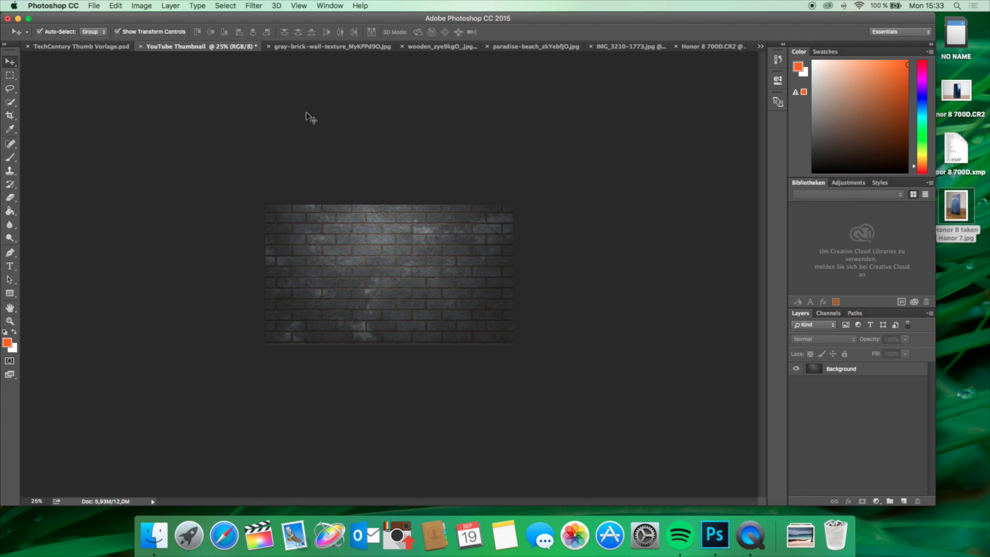
# Draw a rectangle over the bricks with no fill and a yellow 6 pt stroke
pyautogui.click(13, 293)
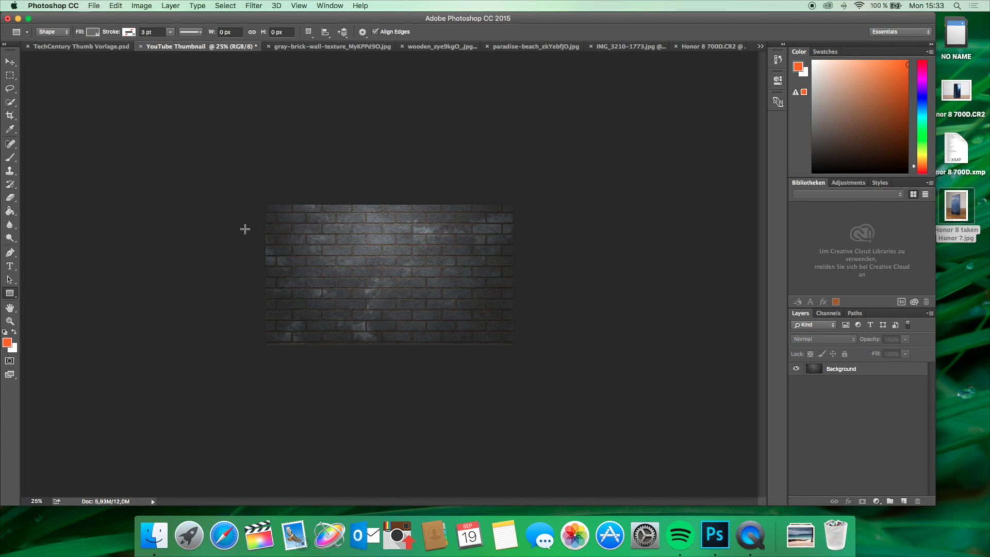
pyautogui.moveTo(267, 205); pyautogui.dragTo(511, 342)
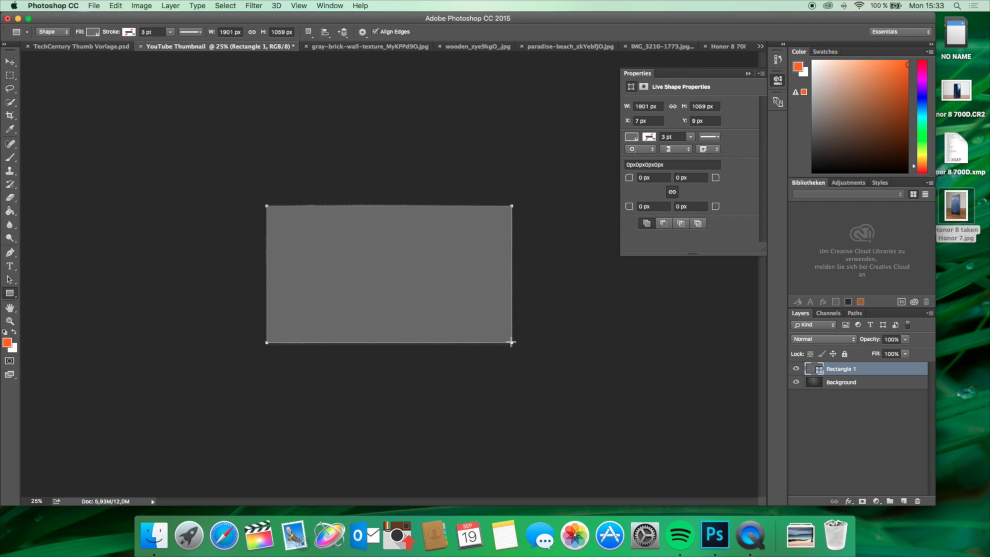
pyautogui.click(636, 140)
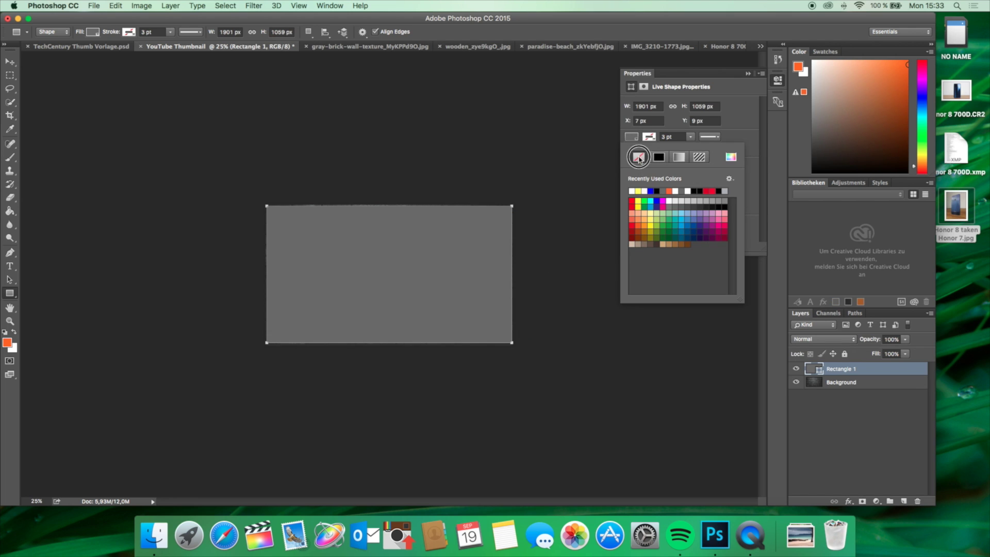
pyautogui.click(638, 157)
pyautogui.click(641, 190)
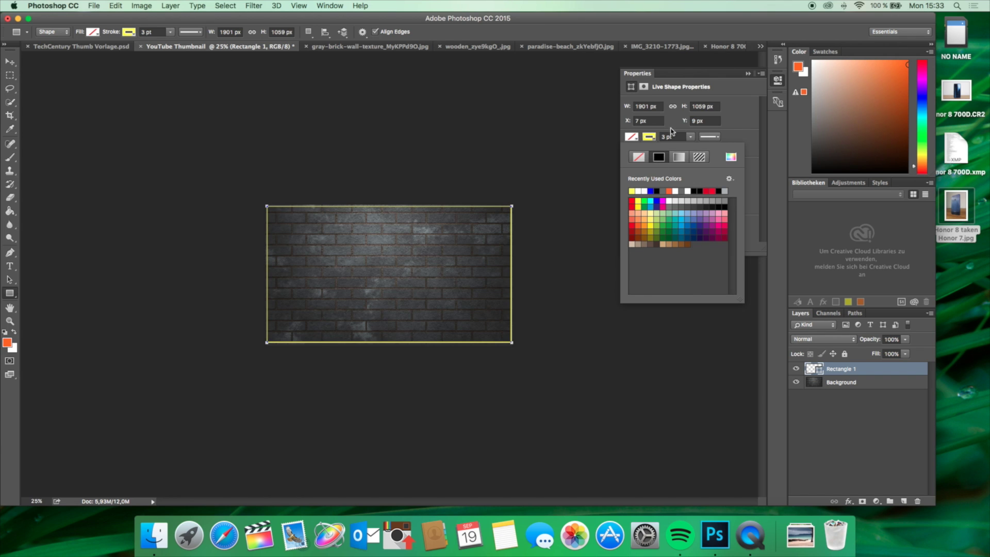
pyautogui.click(660, 139)
pyautogui.write('6')
pyautogui.press('Return')
# Size the rectangle to 1905 × 1065 px with 5 px rounded corners
pyautogui.click(645, 107)
pyautogui.click(651, 106)
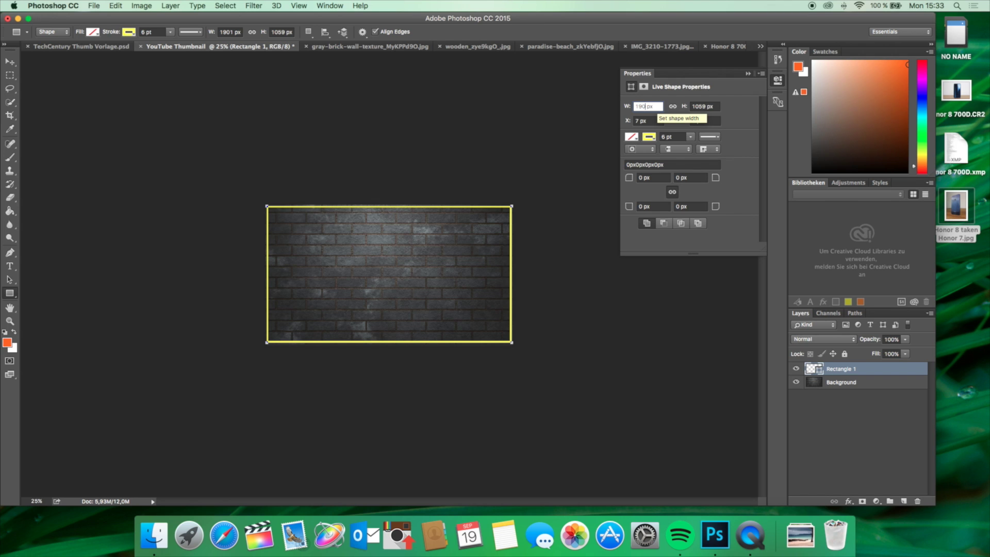
pyautogui.press('Return')
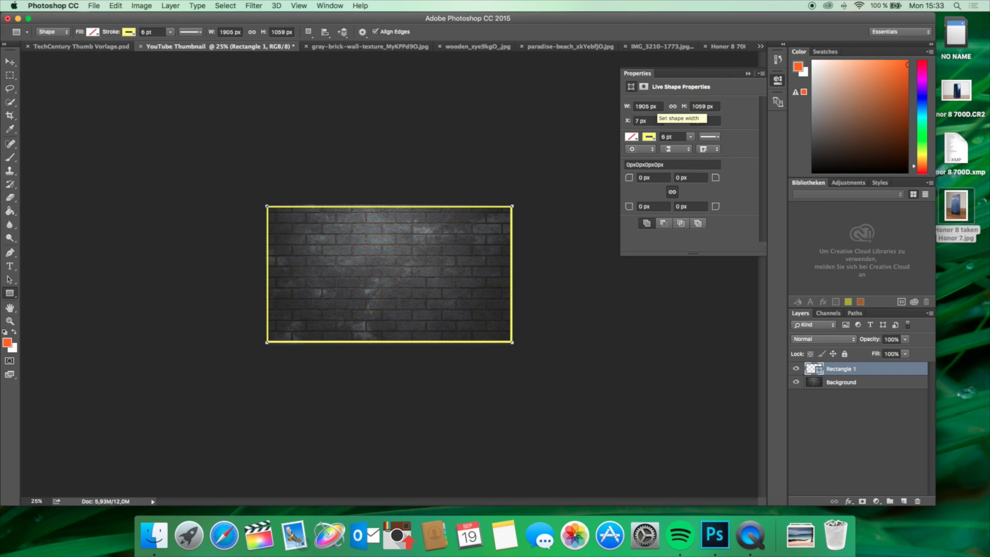
pyautogui.click(706, 107)
pyautogui.click(707, 106)
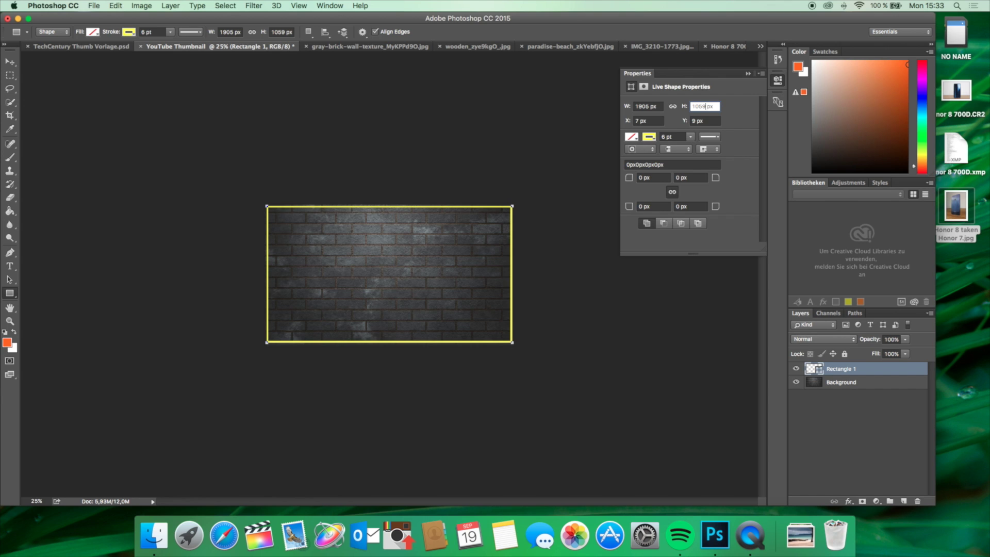
pyautogui.write('65')
pyautogui.press('Return')
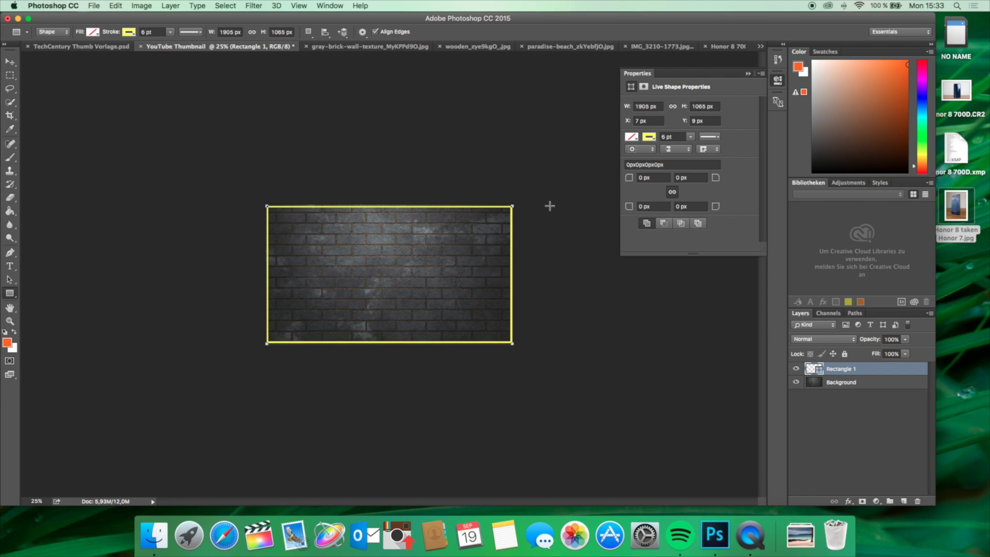
pyautogui.click(641, 177)
pyautogui.press('Return')
# Align the rectangle frame with the canvas edges at 50% zoom
pyautogui.press('super+plus')
pyautogui.press('super+plus')
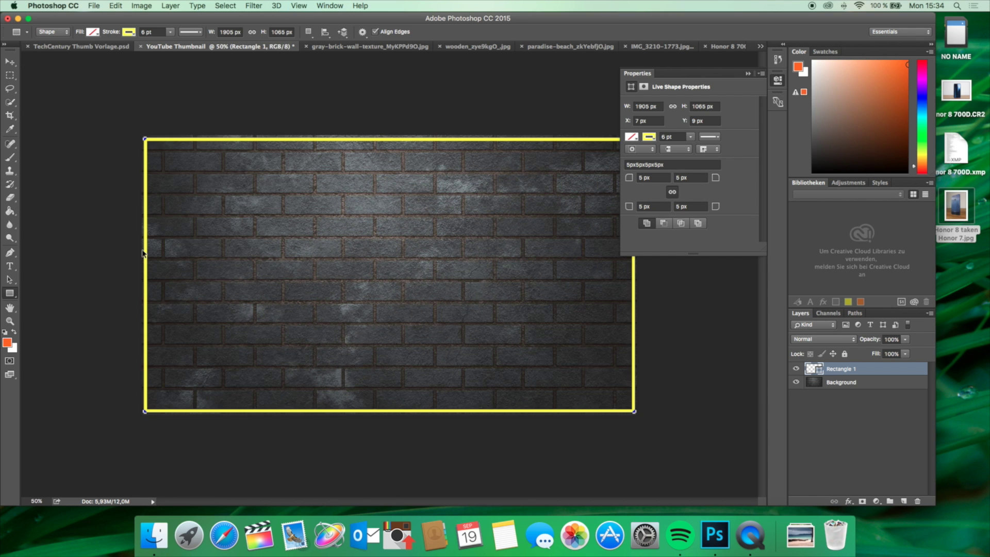
pyautogui.click(11, 64)
pyautogui.moveTo(231, 247); pyautogui.dragTo(230, 247)
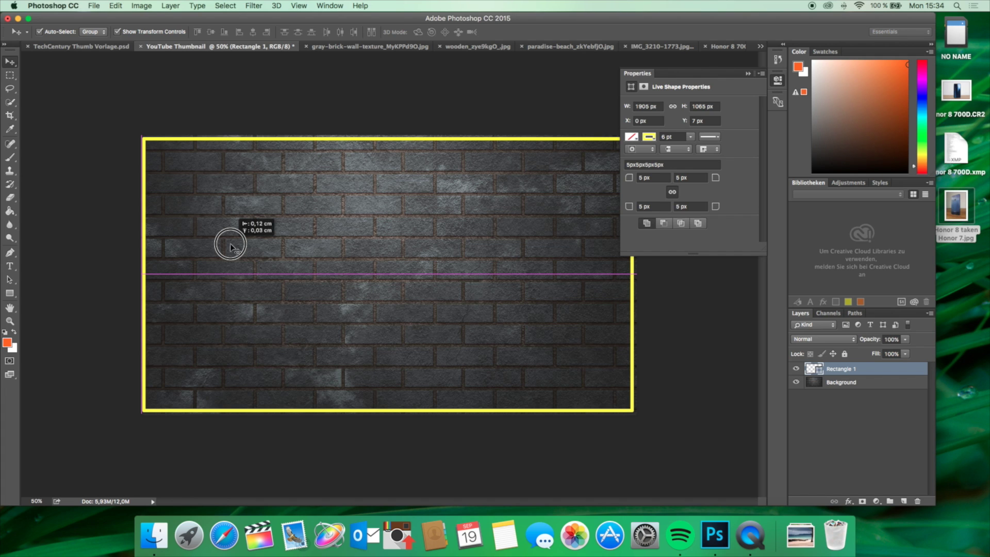
pyautogui.moveTo(230, 247); pyautogui.dragTo(230, 248)
# Set the rectangle's horizontal position to 7 px
pyautogui.click(88, 344)
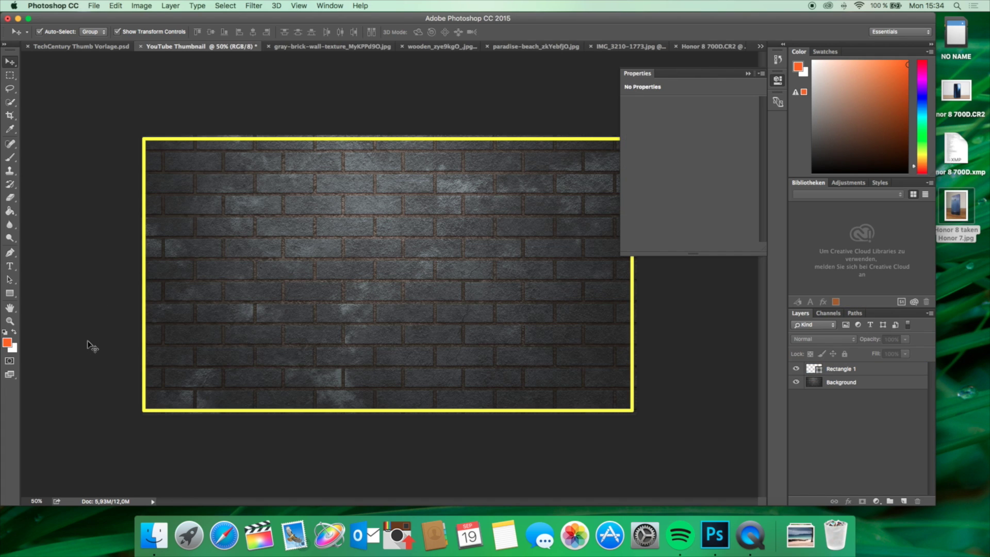
pyautogui.click(447, 327)
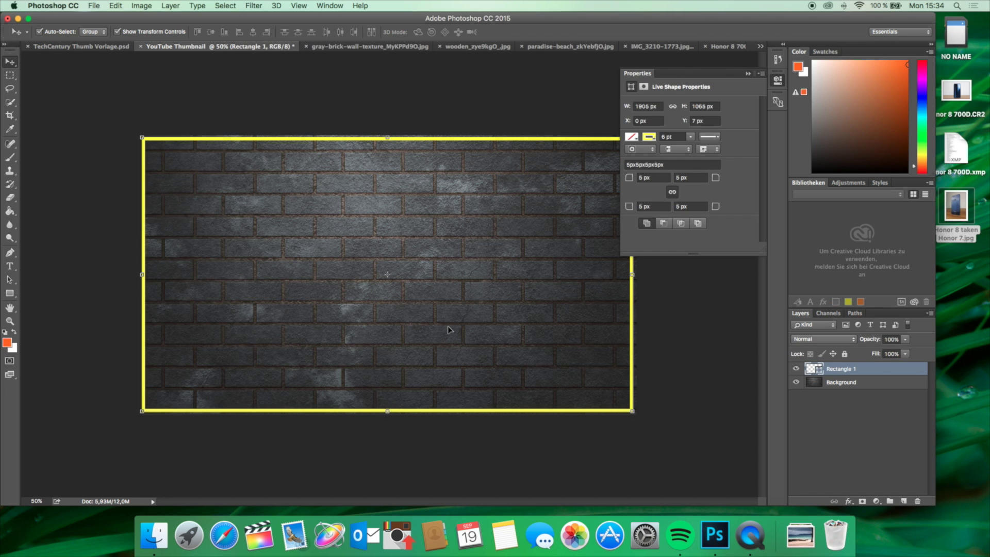
pyautogui.click(637, 121)
pyautogui.press('Return')
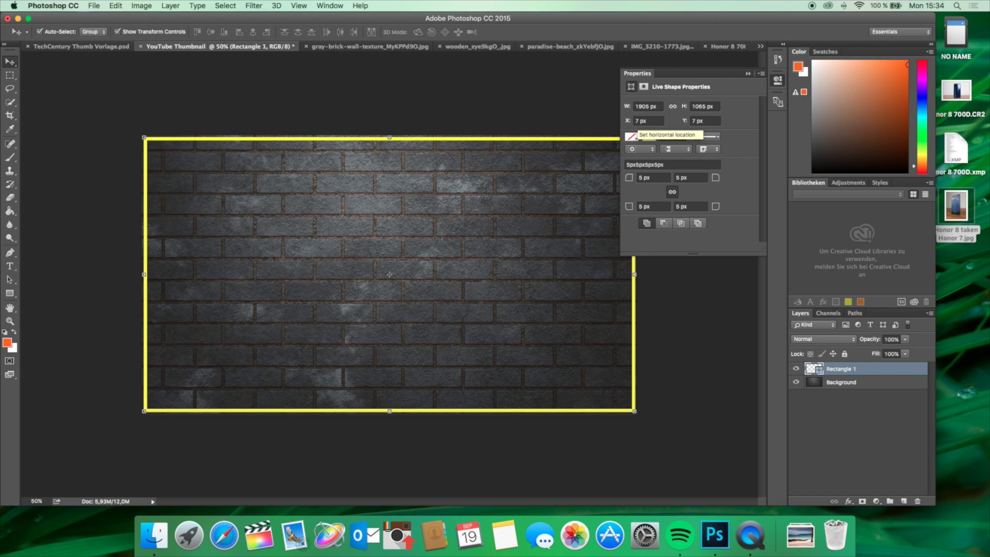
pyautogui.click(713, 321)
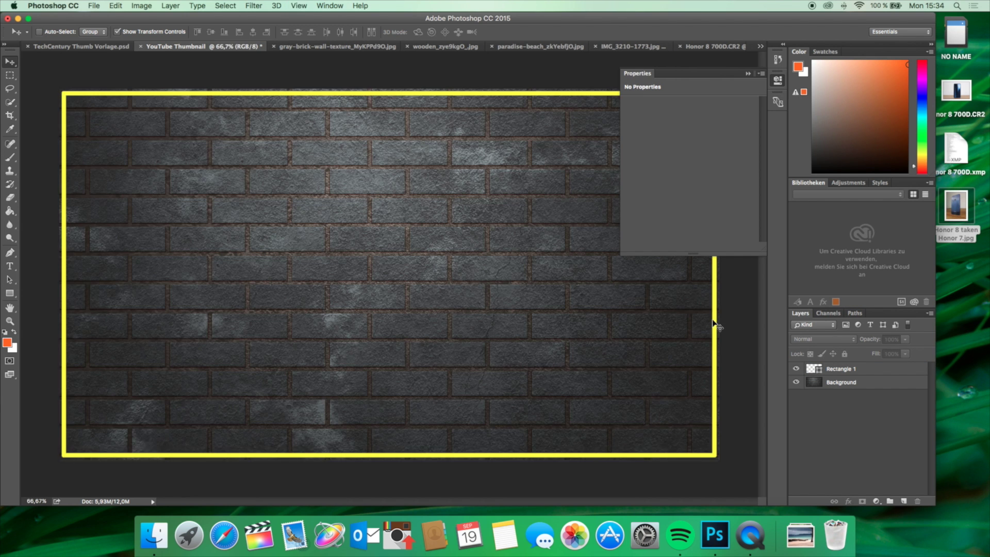
# Check the frame edges at 100%, close the Properties panel and show the Honor 8 700D.CR2 photo
pyautogui.press('super+1')
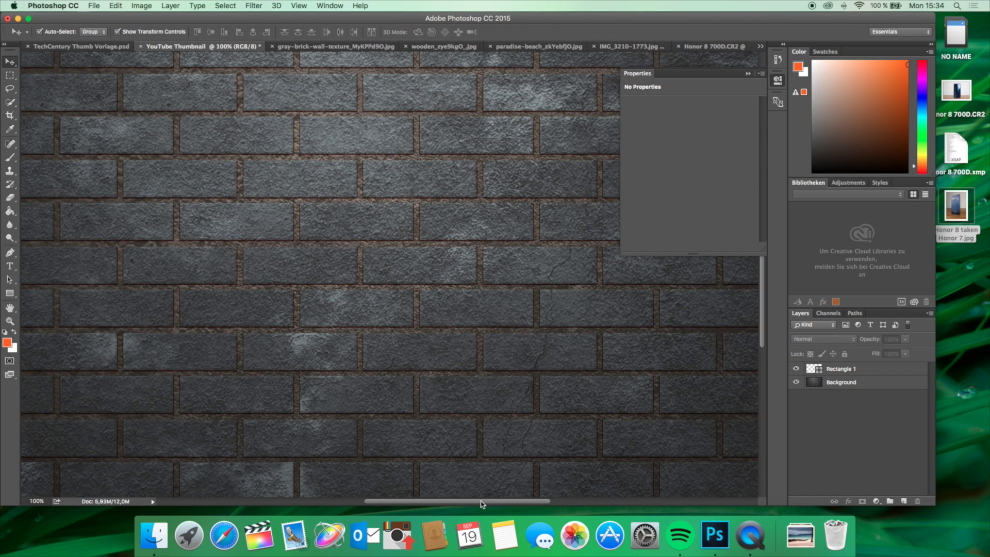
pyautogui.hscroll(10, 482, 504)
pyautogui.scroll(-5, 519, 504)
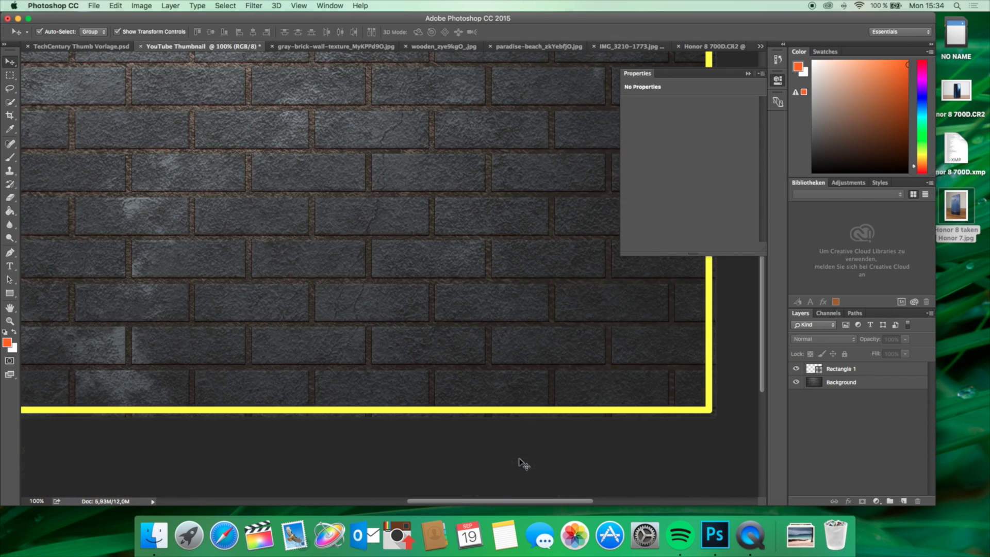
pyautogui.moveTo(508, 503); pyautogui.dragTo(430, 504)
pyautogui.press('super+minus')
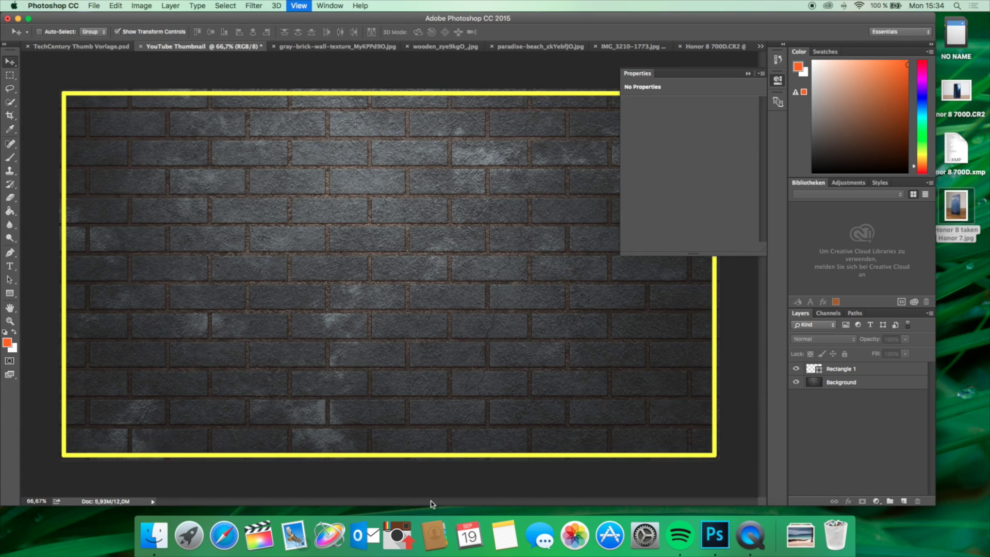
pyautogui.press('super+minus')
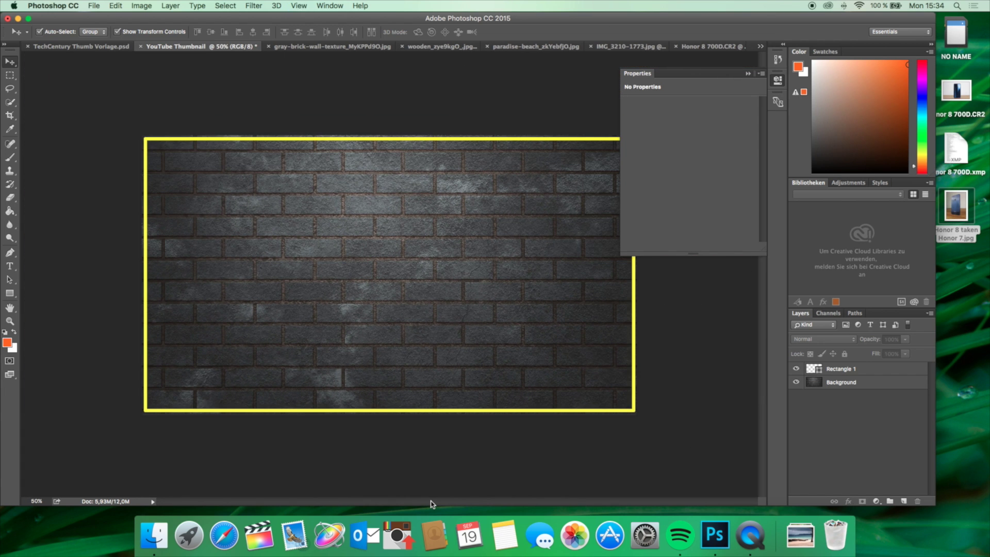
pyautogui.click(746, 73)
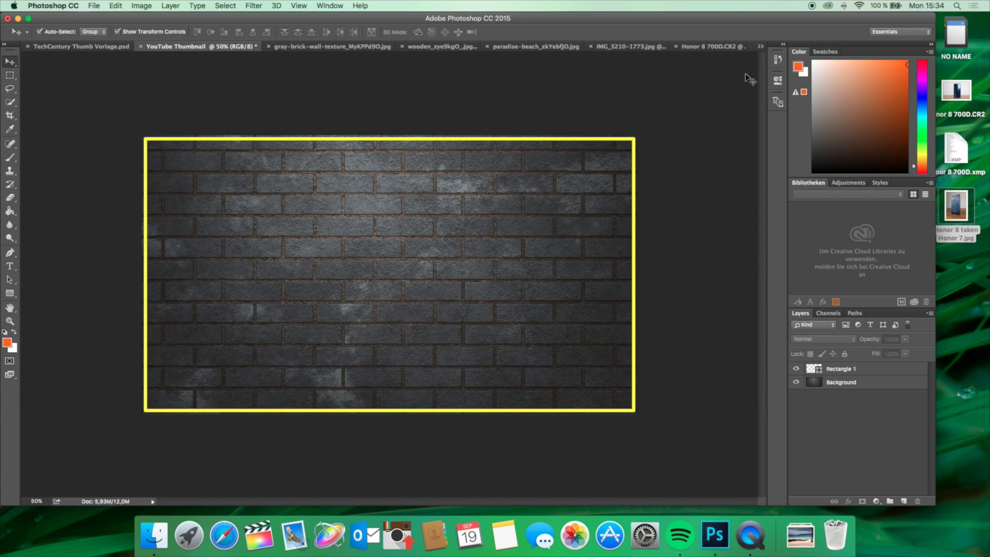
pyautogui.click(710, 47)
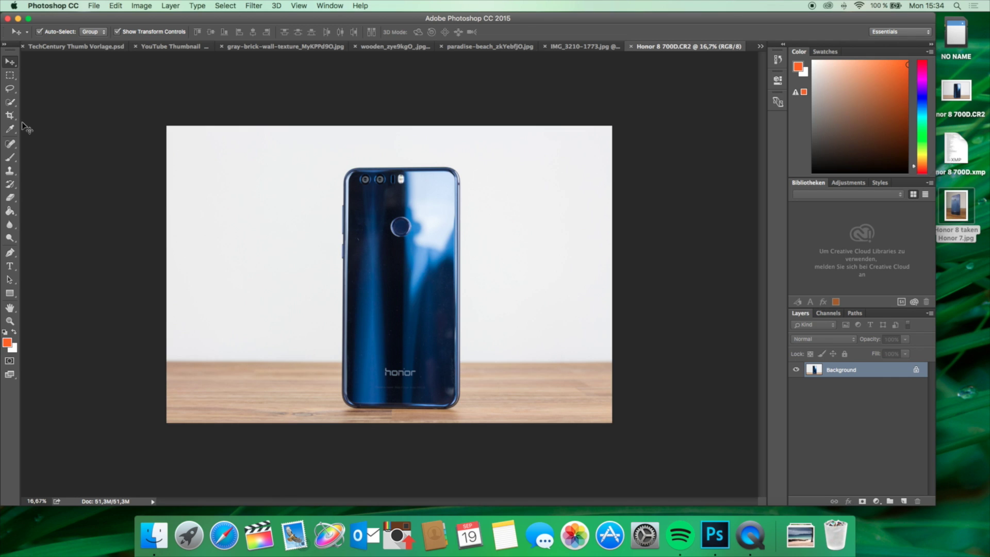
# Select the phone with a 92 px Quick Selection brush
pyautogui.click(13, 103)
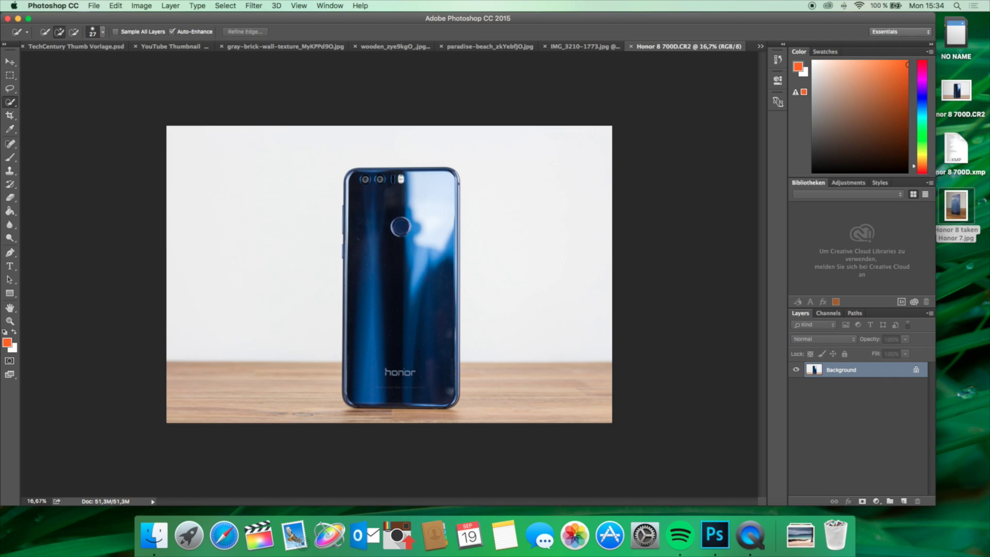
pyautogui.click(104, 33)
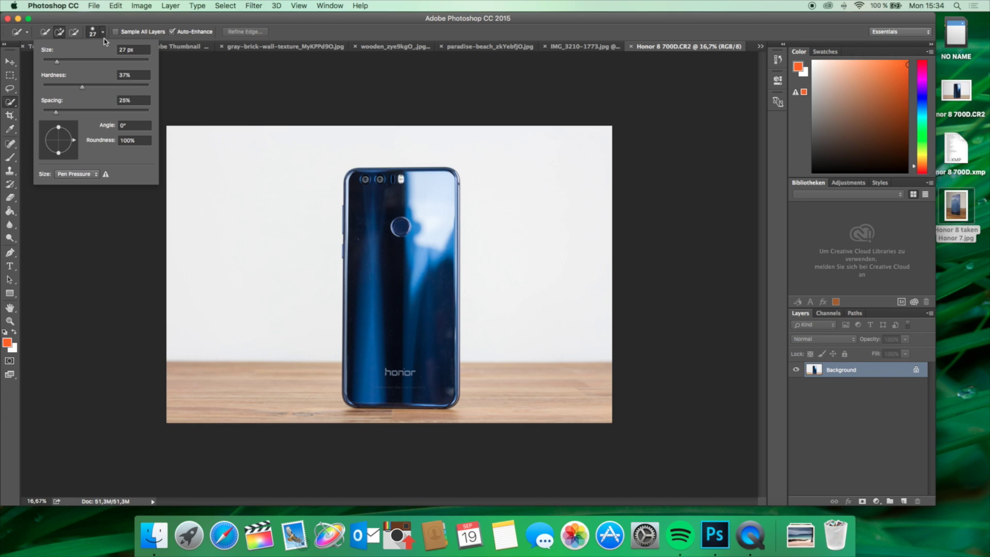
pyautogui.moveTo(79, 61); pyautogui.dragTo(92, 61)
pyautogui.moveTo(358, 184)
pyautogui.mouseDown()
pyautogui.moveTo(411, 362)
pyautogui.moveTo(396, 371)
pyautogui.mouseUp()
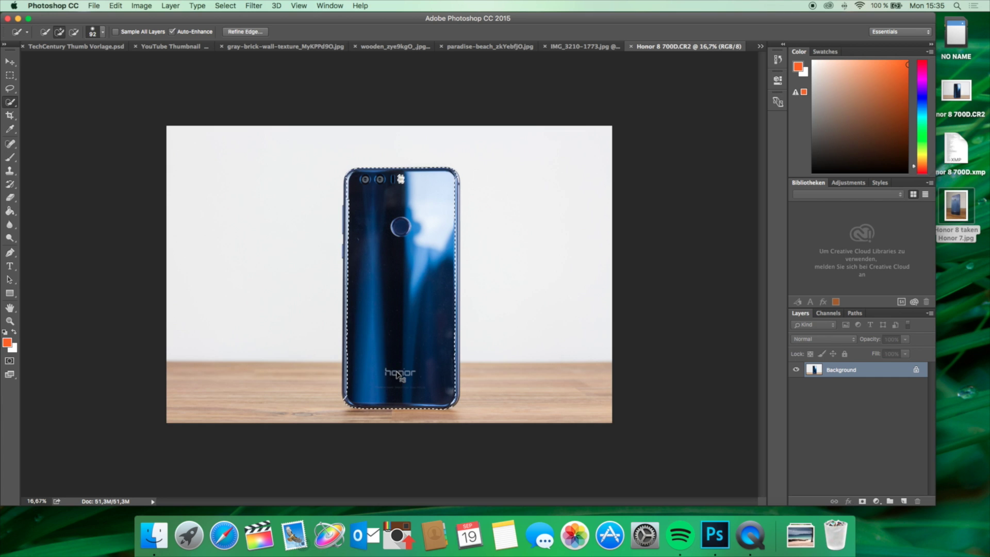
# Refine the selection to include the phone's left rim, right edge, top-right corner and camera flash
pyautogui.press('super+plus')
pyautogui.press('super+plus')
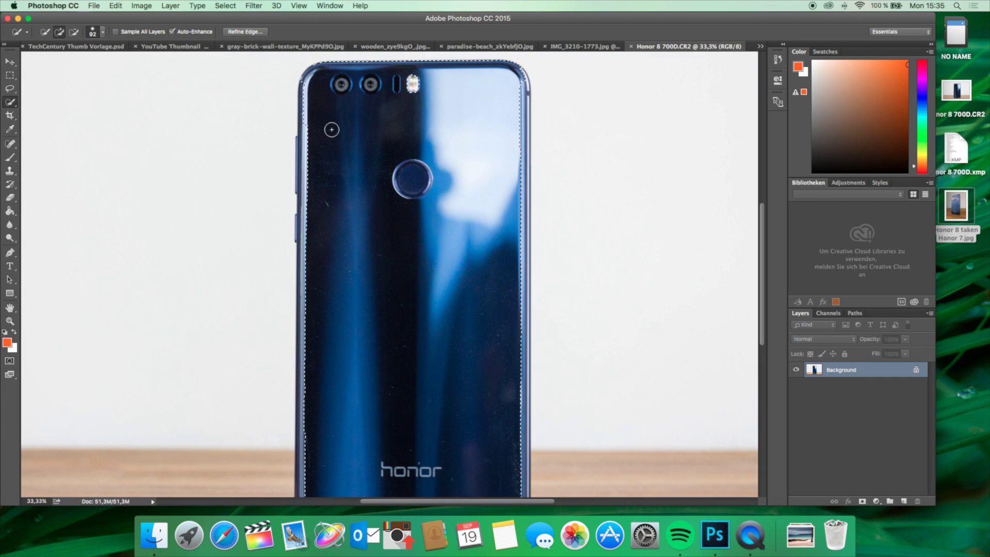
pyautogui.moveTo(308, 101); pyautogui.dragTo(304, 226)
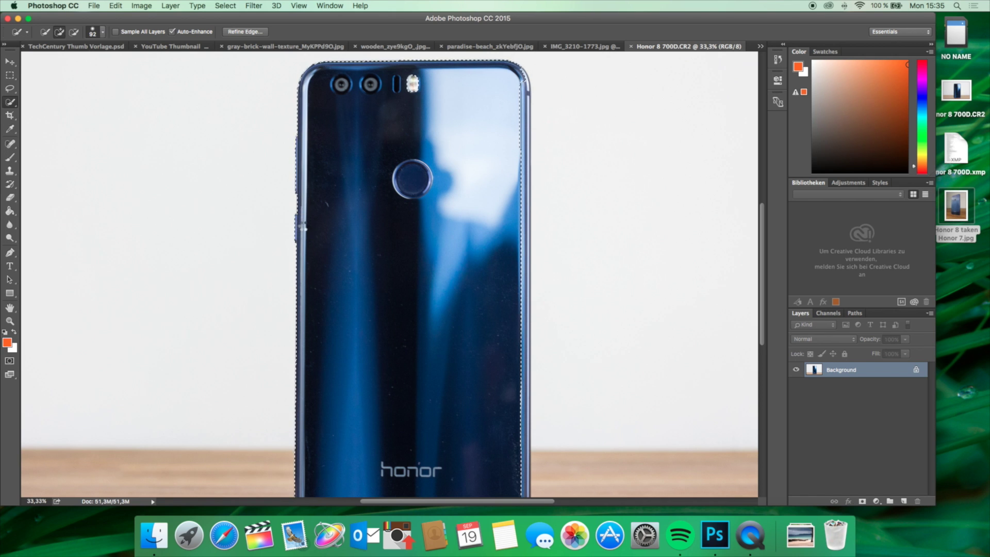
pyautogui.scroll(-5, 323, 237)
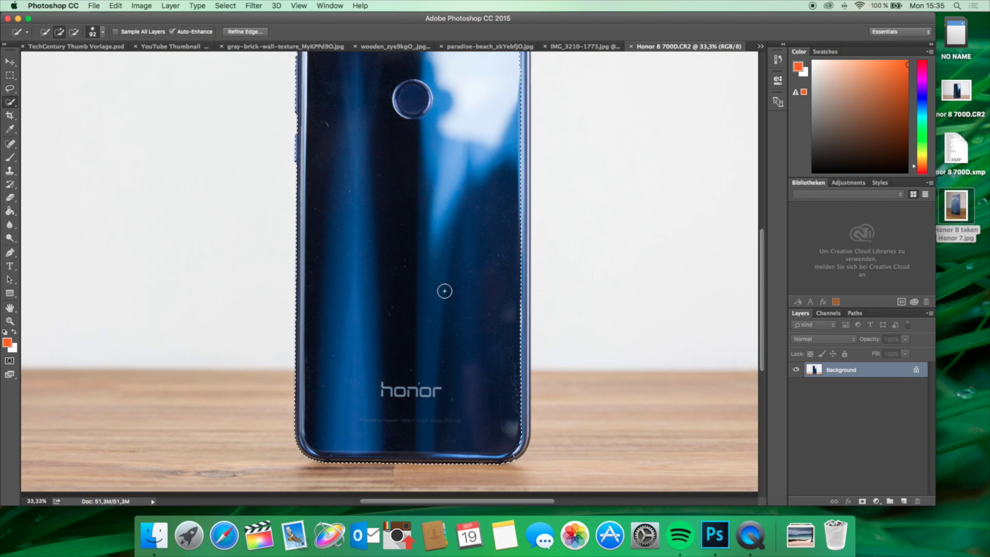
pyautogui.click(520, 424)
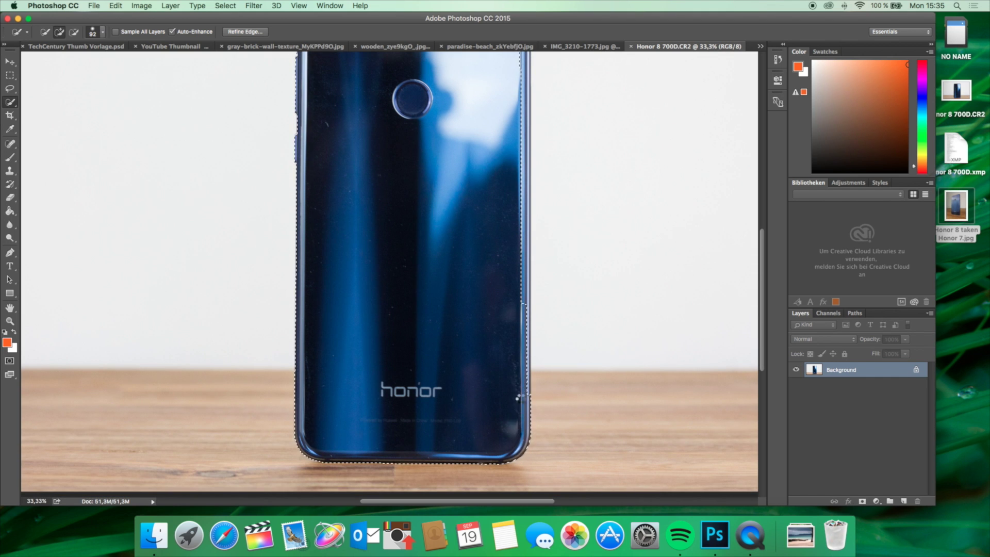
pyautogui.moveTo(519, 324); pyautogui.dragTo(520, 293)
pyautogui.scroll(5, 520, 290)
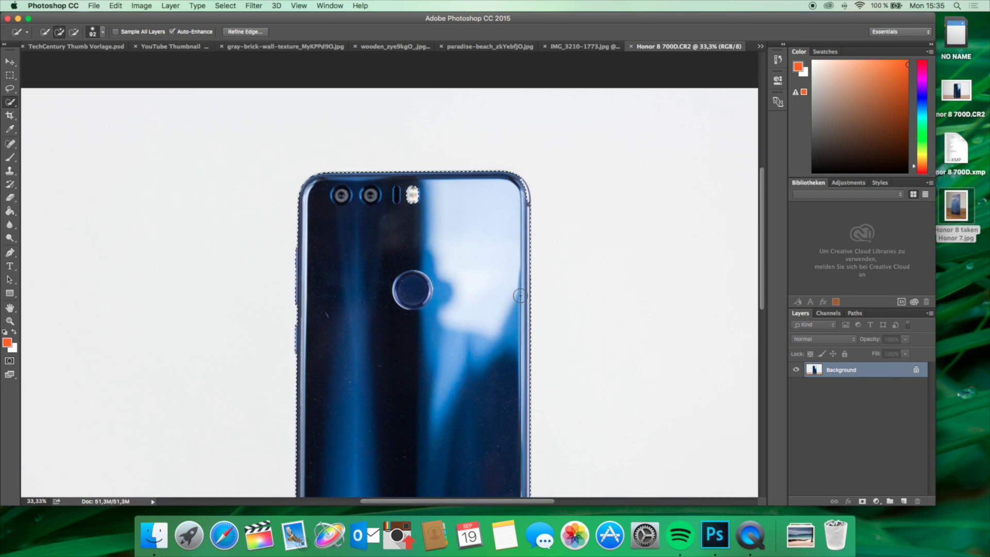
pyautogui.click(519, 190)
pyautogui.click(412, 195)
pyautogui.scroll(-5, 352, 215)
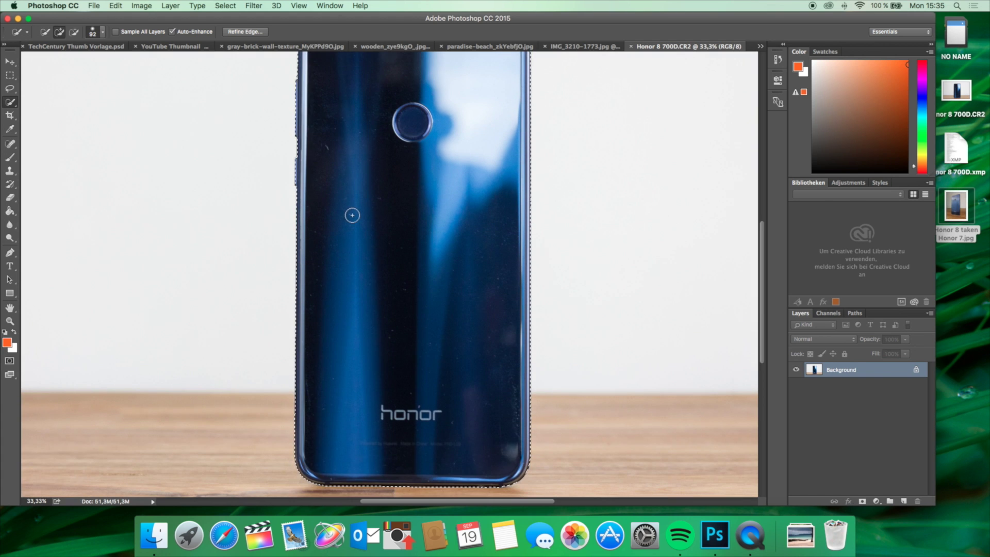
pyautogui.press('super+minus')
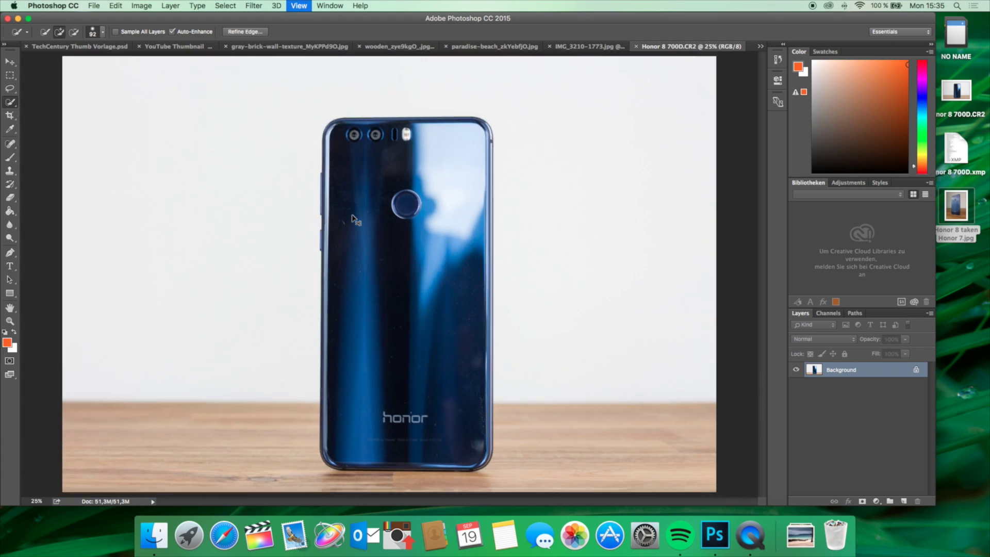
pyautogui.press('super+minus')
pyautogui.click(10, 61)
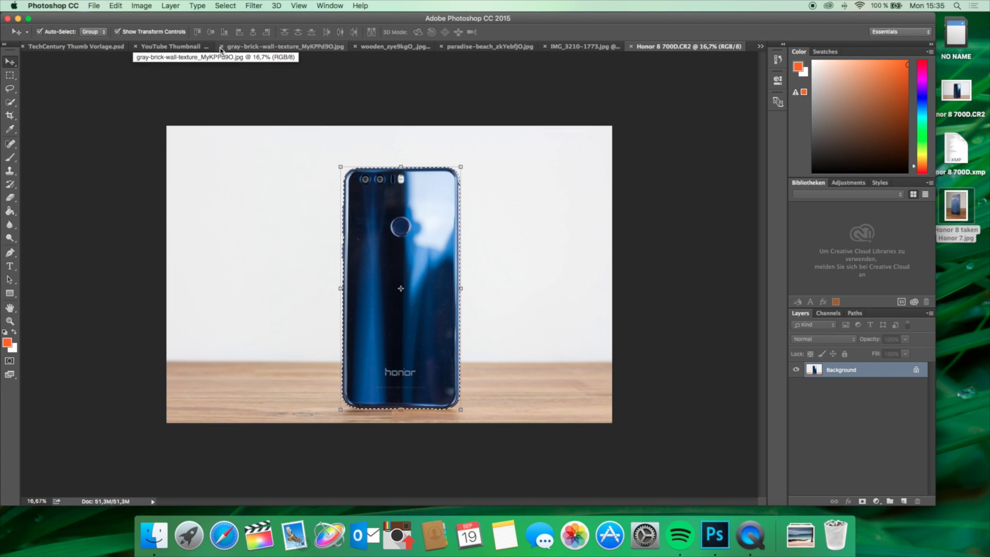
pyautogui.click(182, 48)
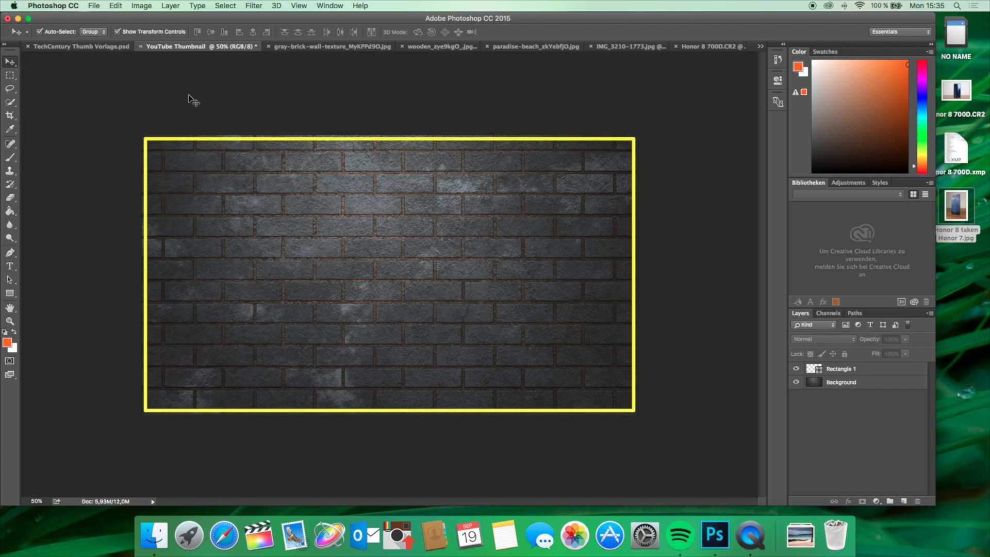
# Paste the phone and scale it to about 34.5% along the thumbnail's left edge
pyautogui.press('super+v')
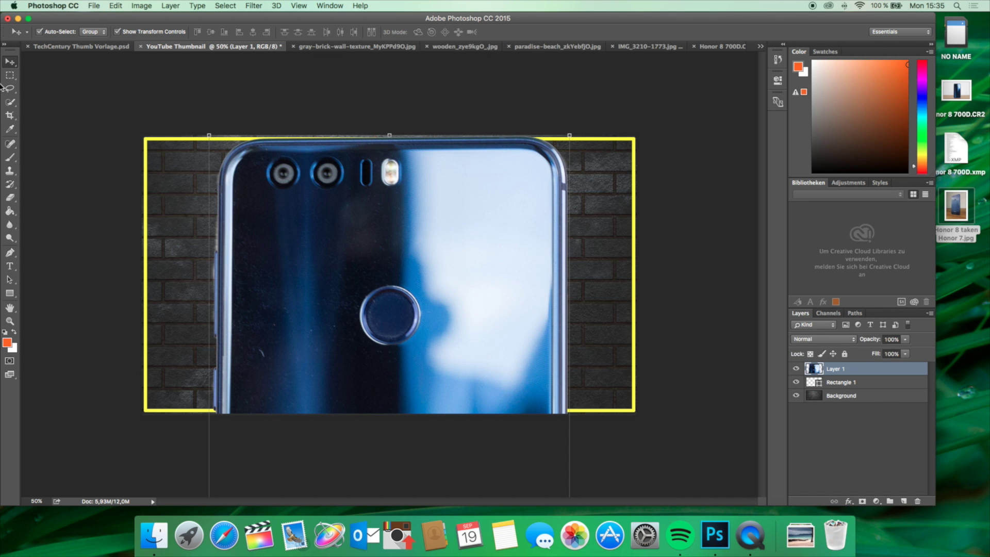
pyautogui.moveTo(325, 67); pyautogui.dragTo(475, 369)
pyautogui.moveTo(461, 462); pyautogui.dragTo(269, 97)
pyautogui.moveTo(172, 67); pyautogui.dragTo(230, 207)
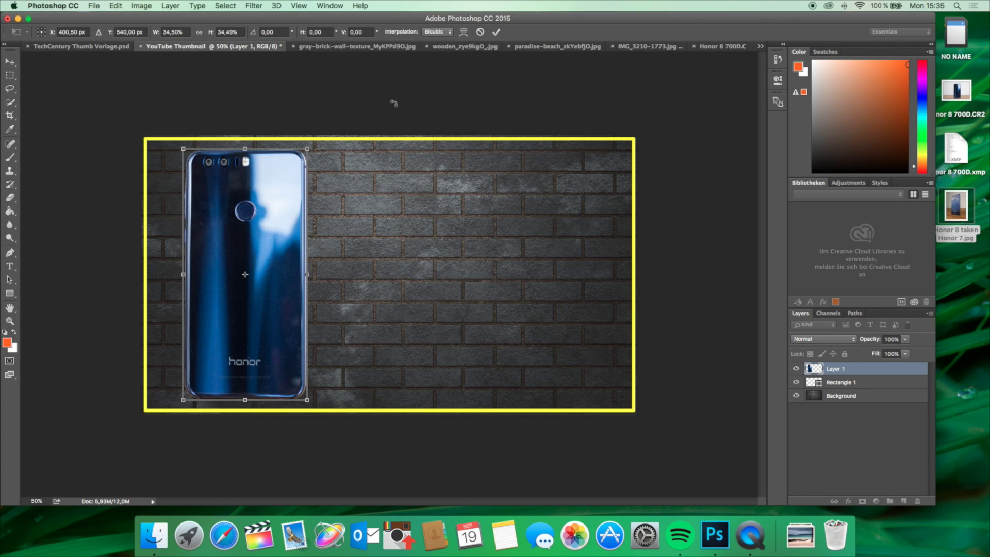
pyautogui.click(495, 32)
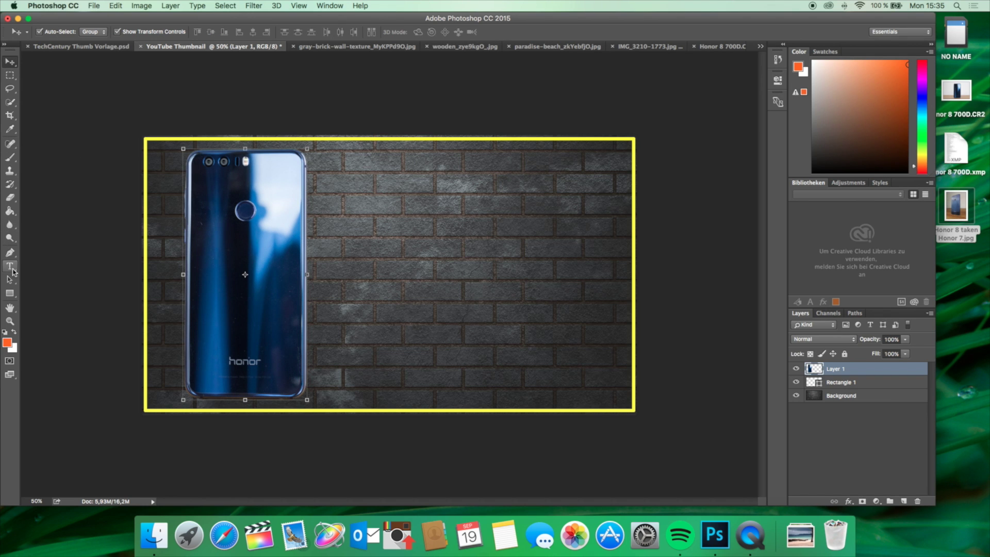
pyautogui.click(9, 266)
# Draw a text box on the right of the wall and type 'REVIEW' at 200 pt
pyautogui.moveTo(335, 167); pyautogui.dragTo(609, 386)
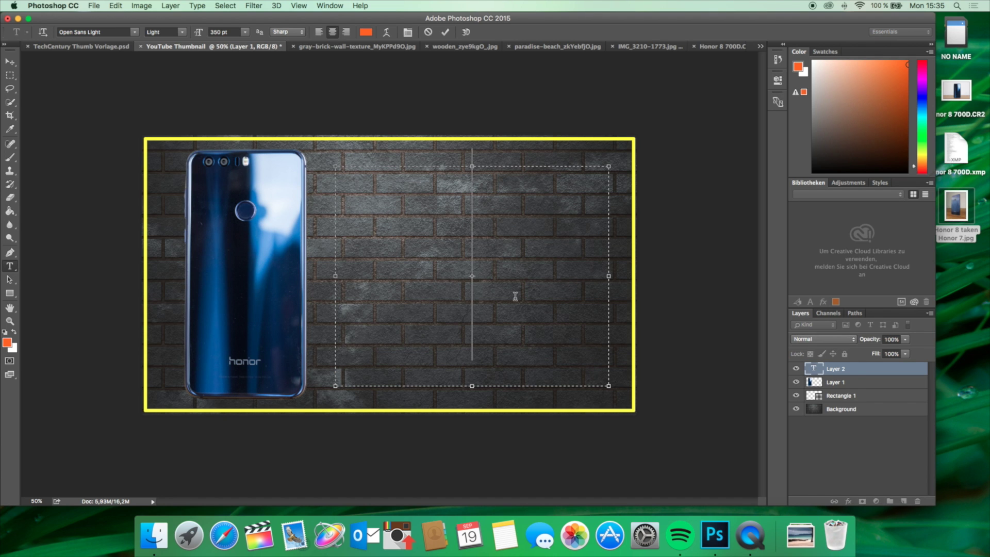
pyautogui.click(213, 31)
pyautogui.write('200')
pyautogui.press('Return')
pyautogui.write('REC')
pyautogui.press('BackSpace')
pyautogui.write('VIEW')
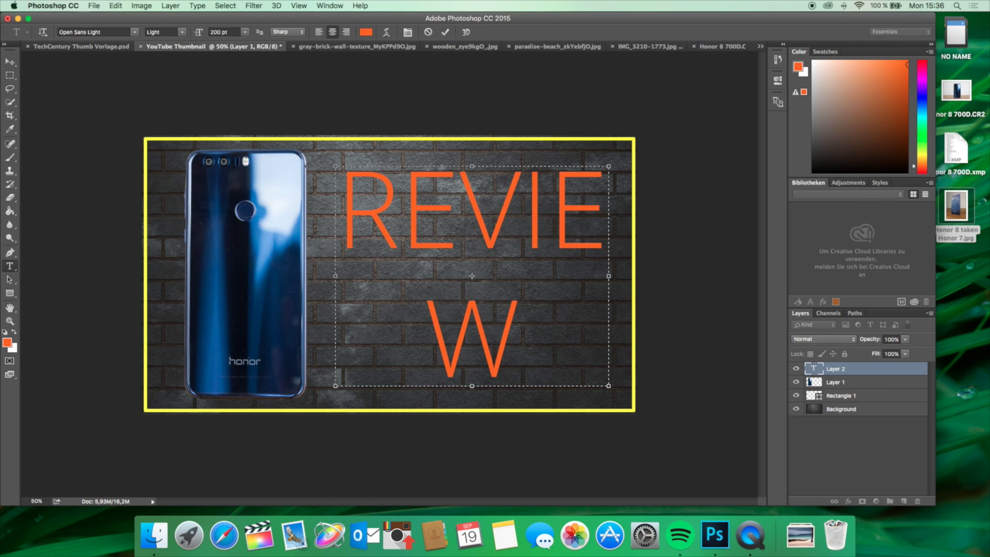
# Resize the REVIEW text to 130 pt and commit it
pyautogui.doubleClick(480, 289)
pyautogui.click(215, 32)
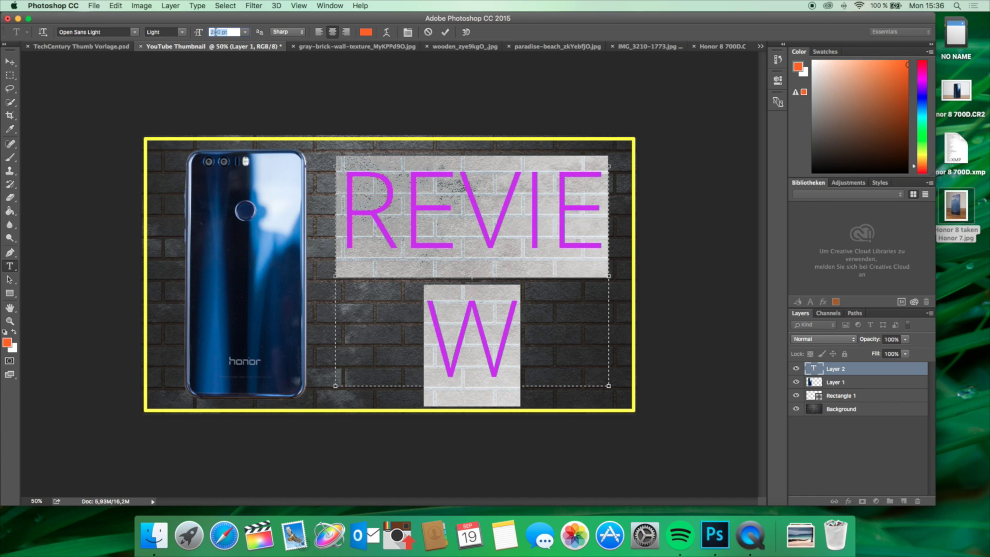
pyautogui.write('170')
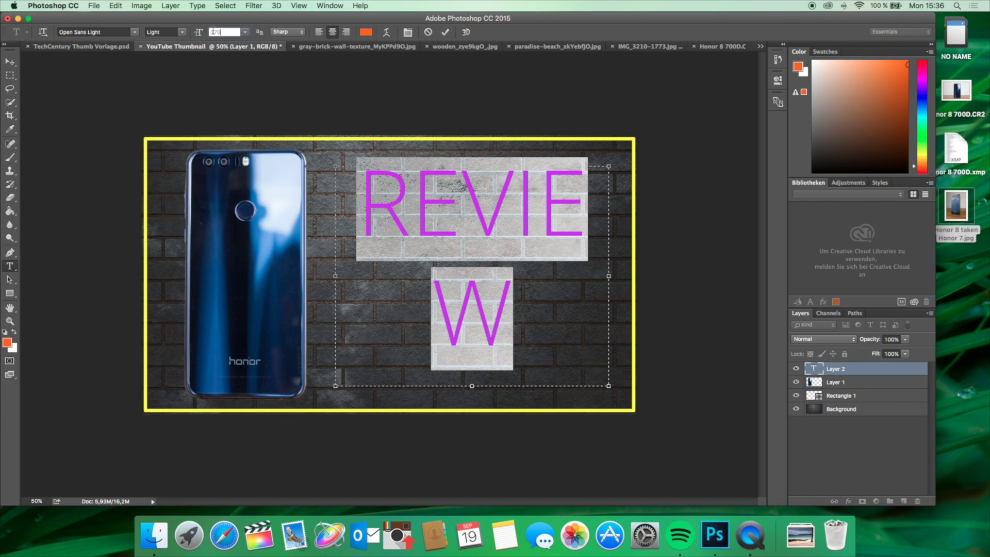
pyautogui.press('BackSpace')
pyautogui.press('BackSpace')
pyautogui.write('150')
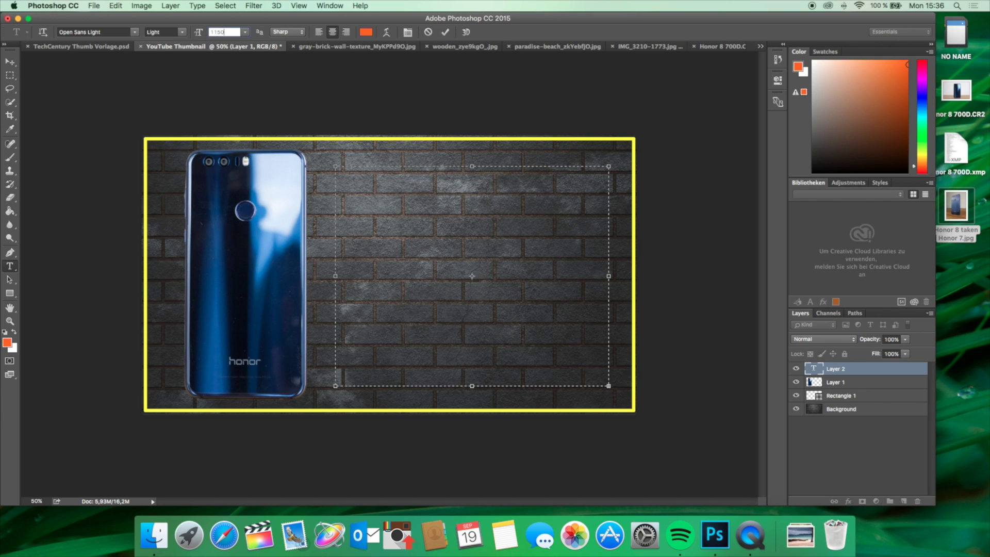
pyautogui.press('super+a')
pyautogui.write('150')
pyautogui.press('BackSpace')
pyautogui.press('BackSpace')
pyautogui.write('30')
pyautogui.click(10, 61)
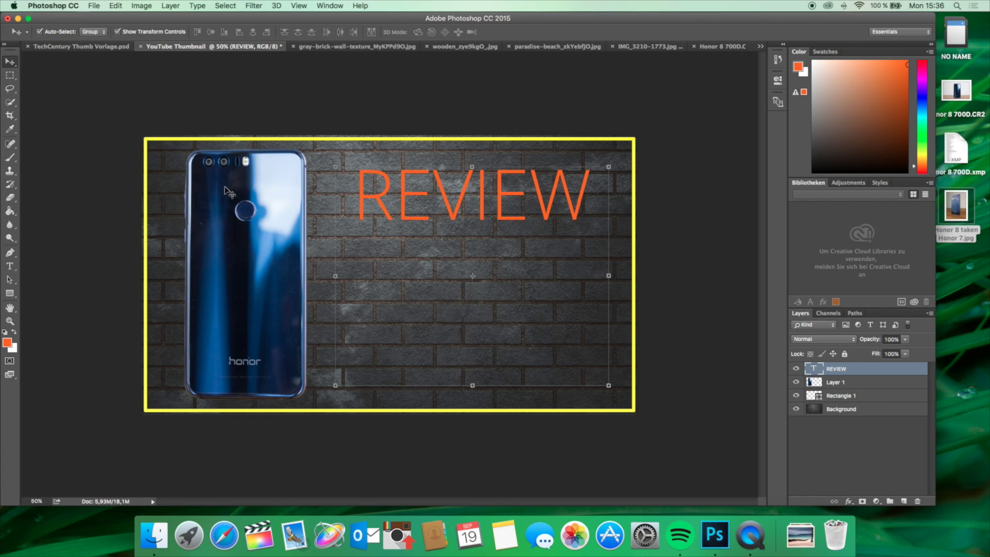
# Make REVIEW yellow, sampled from the border, in Open Sans Regular weight
pyautogui.click(6, 342)
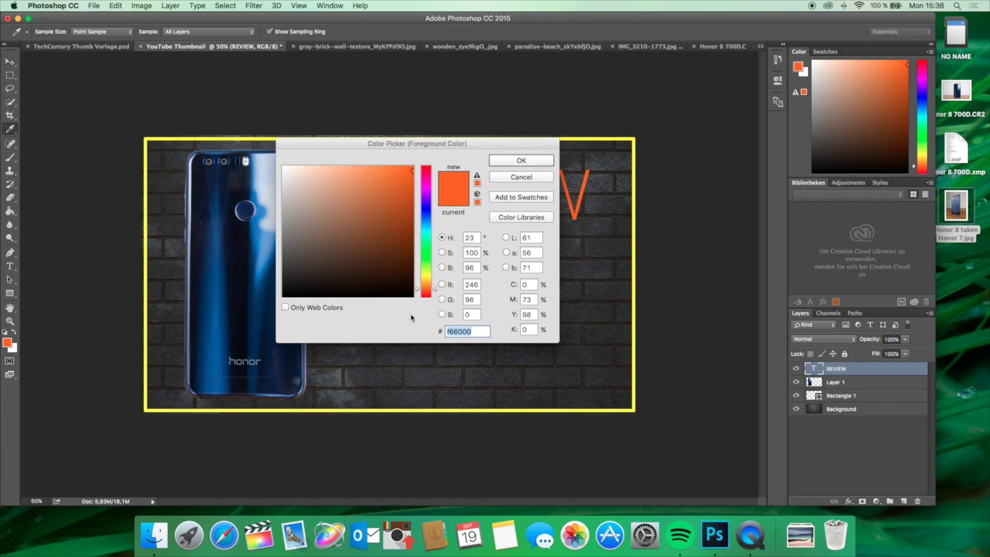
pyautogui.click(236, 410)
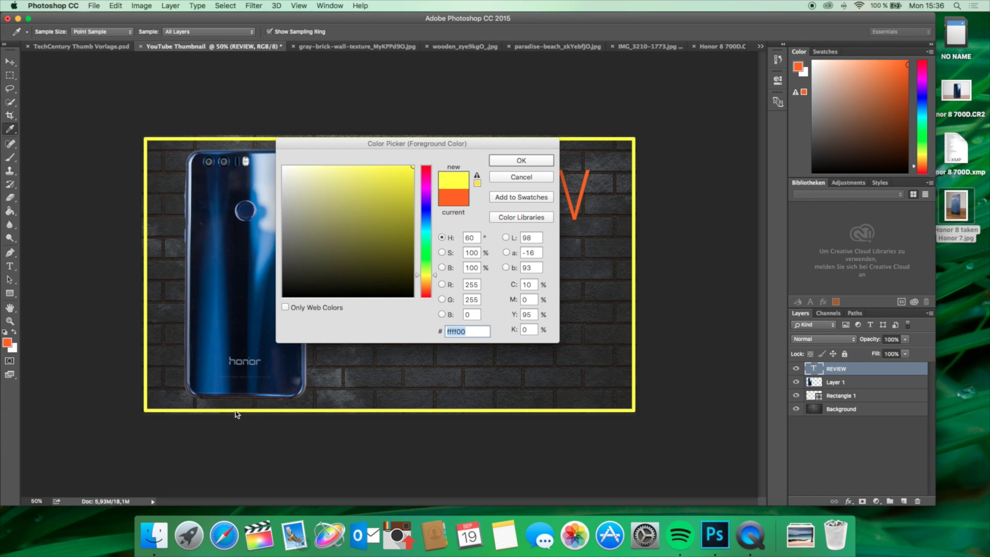
pyautogui.click(521, 160)
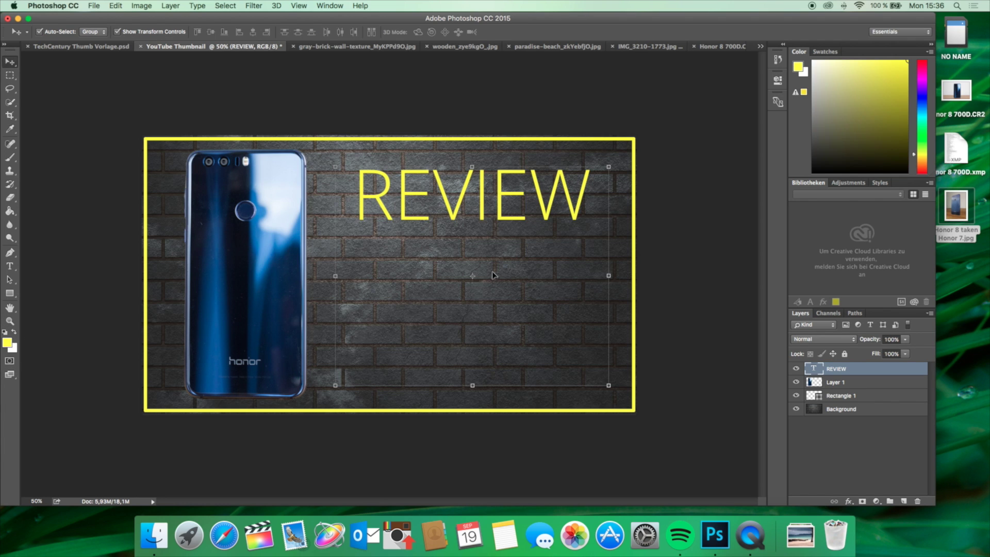
pyautogui.click(9, 266)
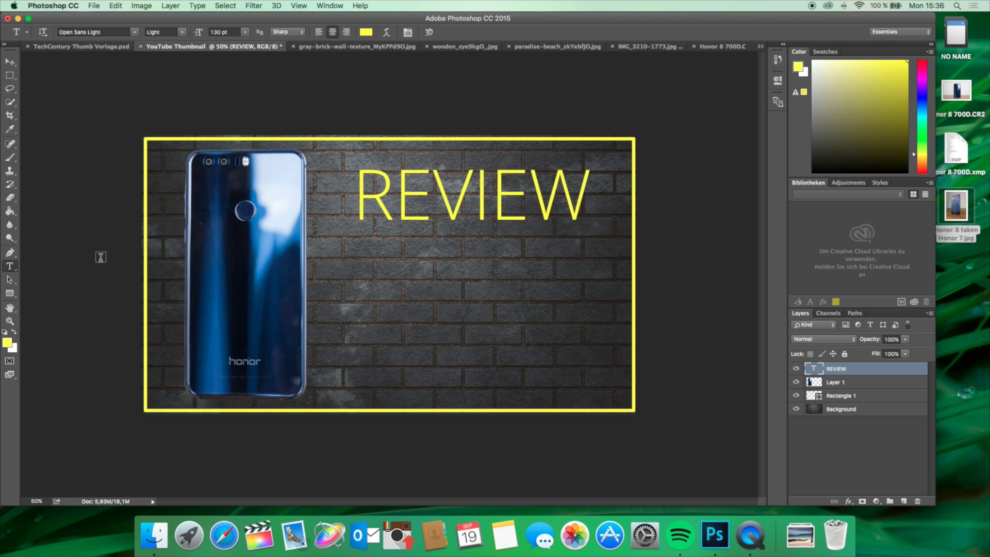
pyautogui.moveTo(592, 207); pyautogui.dragTo(206, 123)
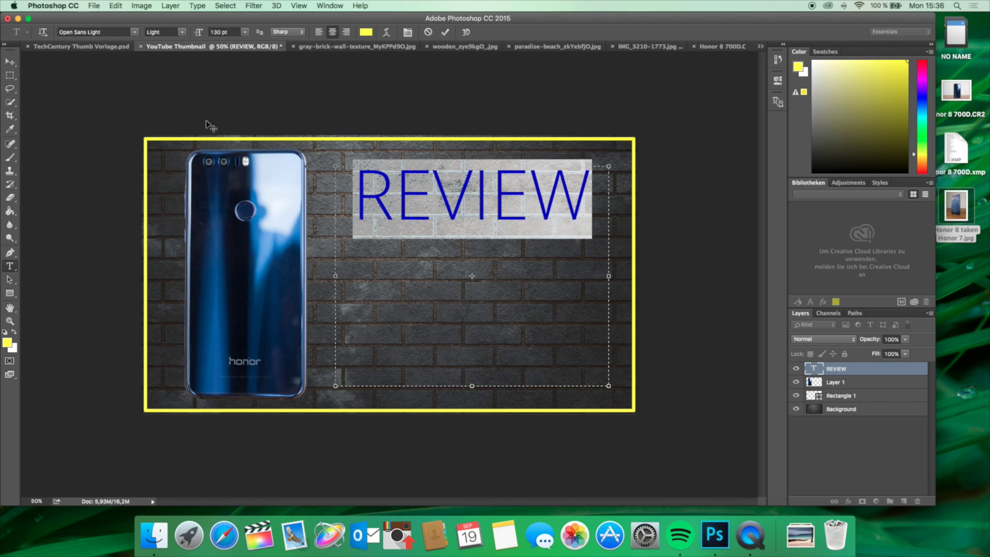
pyautogui.click(179, 32)
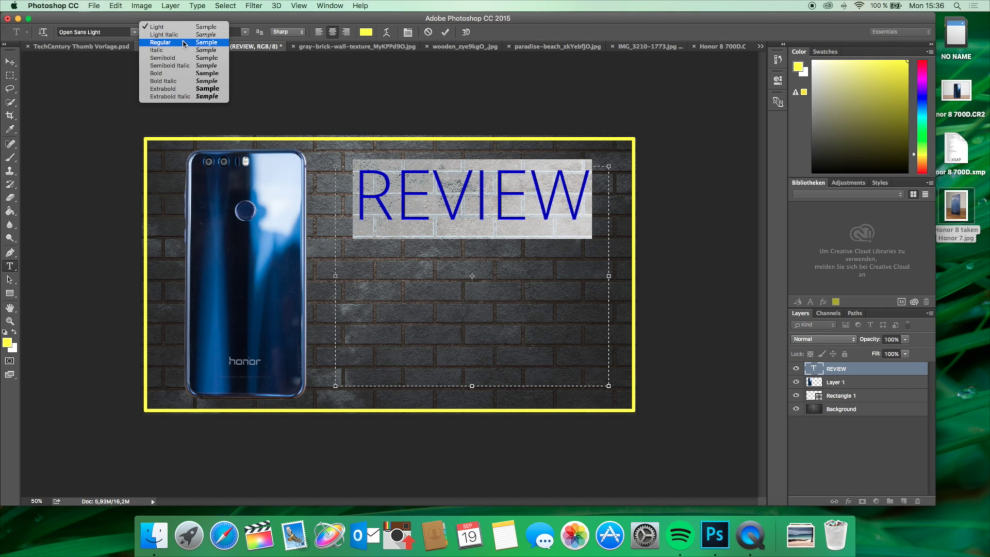
pyautogui.click(183, 44)
pyautogui.click(588, 208)
# Add a 110 pt 'Honor 8' line beneath REVIEW and move the title lower
pyautogui.press('Return')
pyautogui.write('Honor')
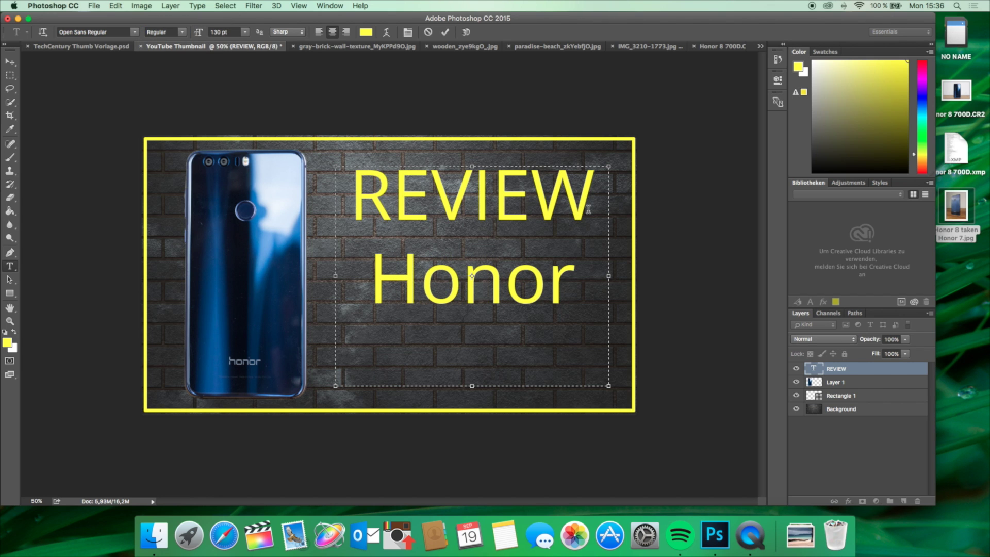
pyautogui.write(' 8')
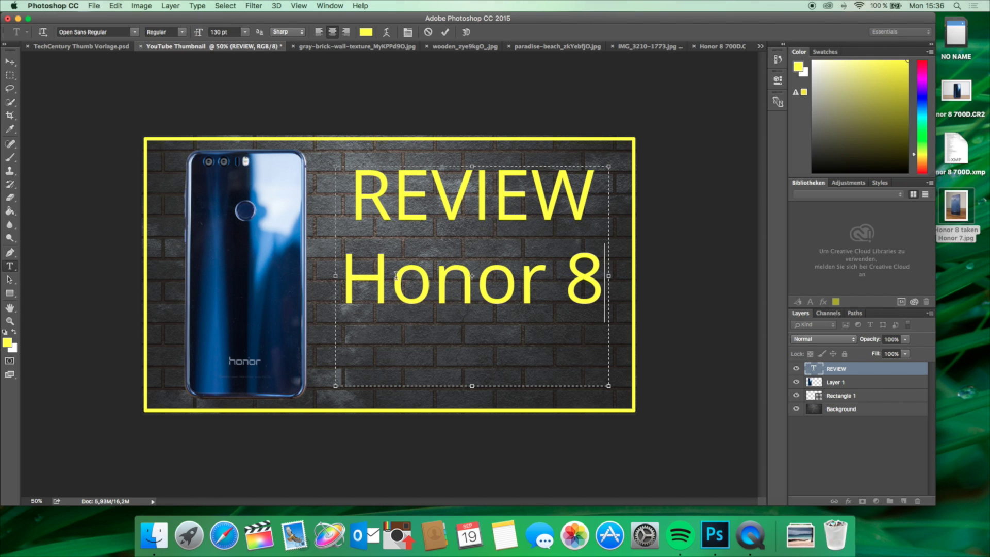
pyautogui.moveTo(350, 278); pyautogui.dragTo(625, 273)
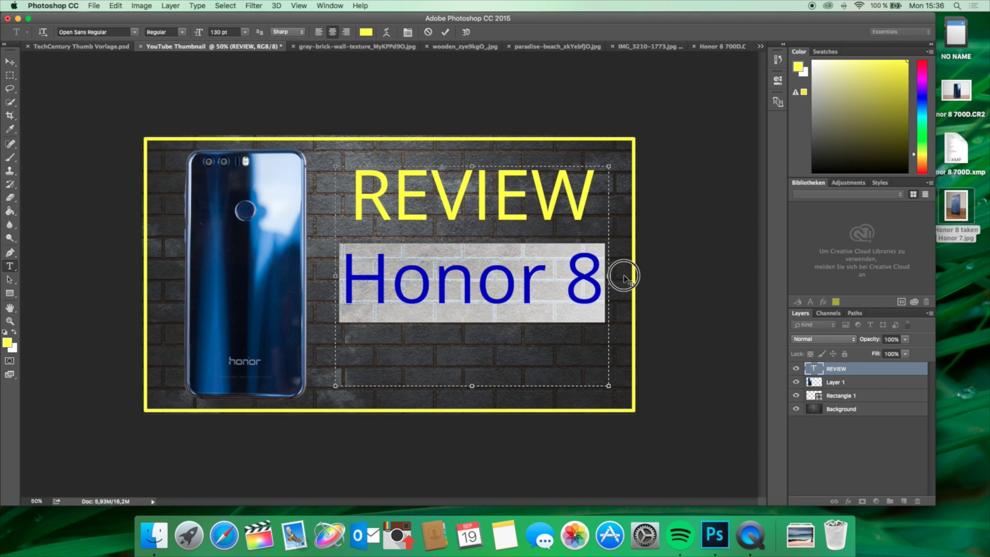
pyautogui.click(212, 32)
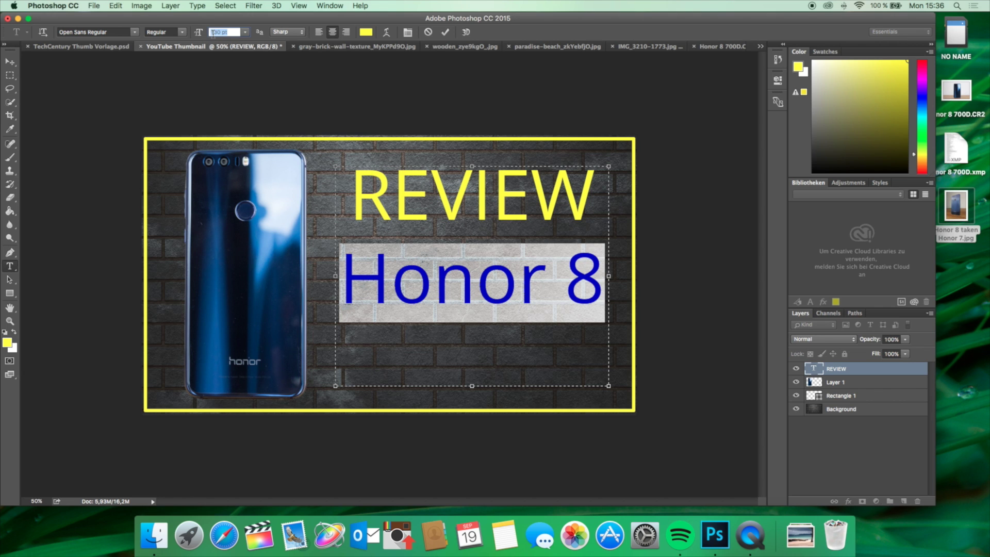
pyautogui.write('120')
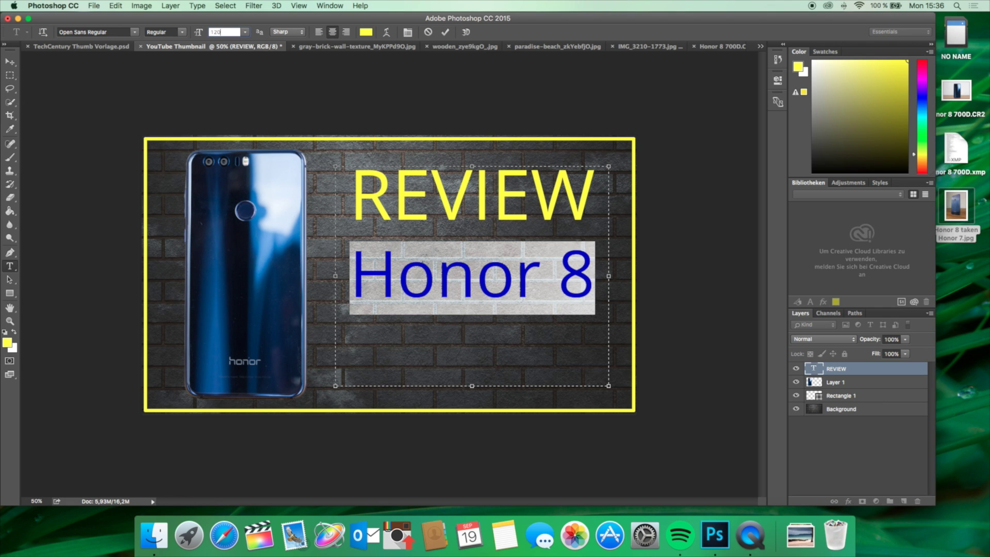
pyautogui.press('BackSpace')
pyautogui.press('BackSpace')
pyautogui.write('10')
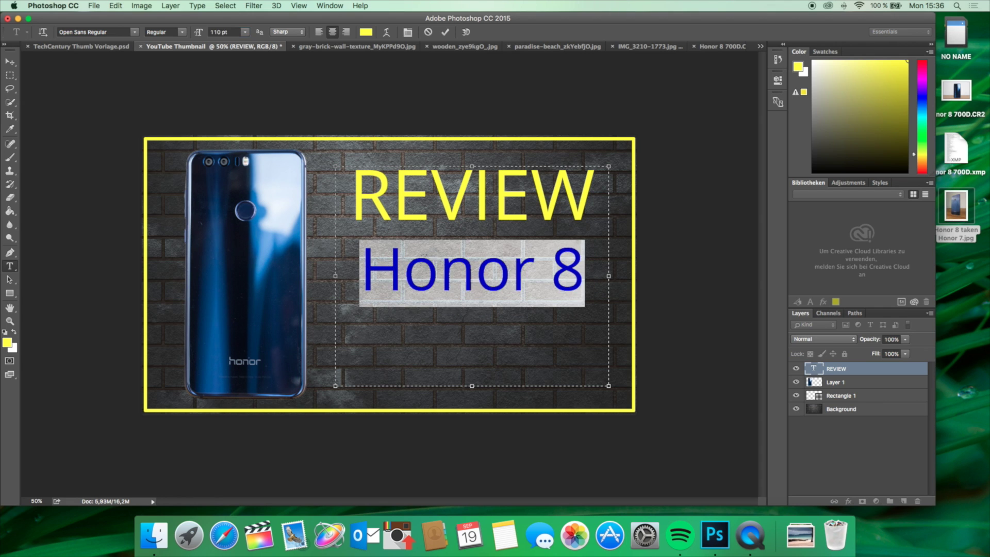
pyautogui.click(10, 61)
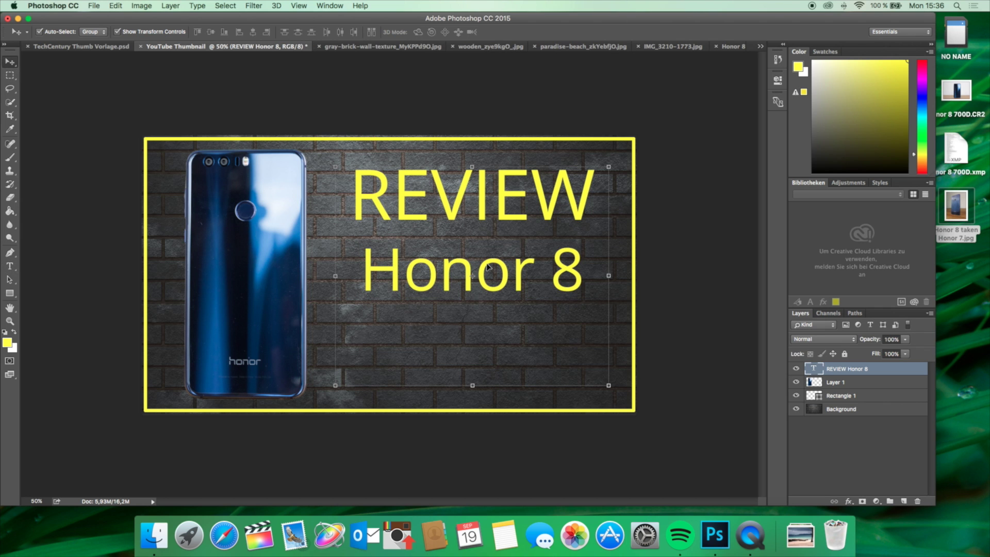
pyautogui.moveTo(465, 243); pyautogui.dragTo(469, 277)
# Deselect the text and hide the original phone image on Layer 1
pyautogui.click(681, 277)
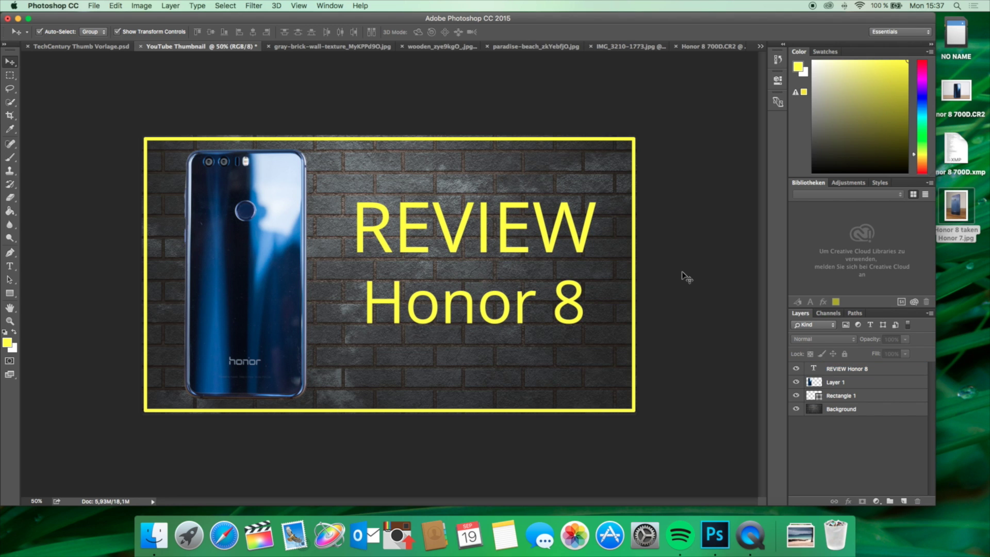
pyautogui.press('super+minus')
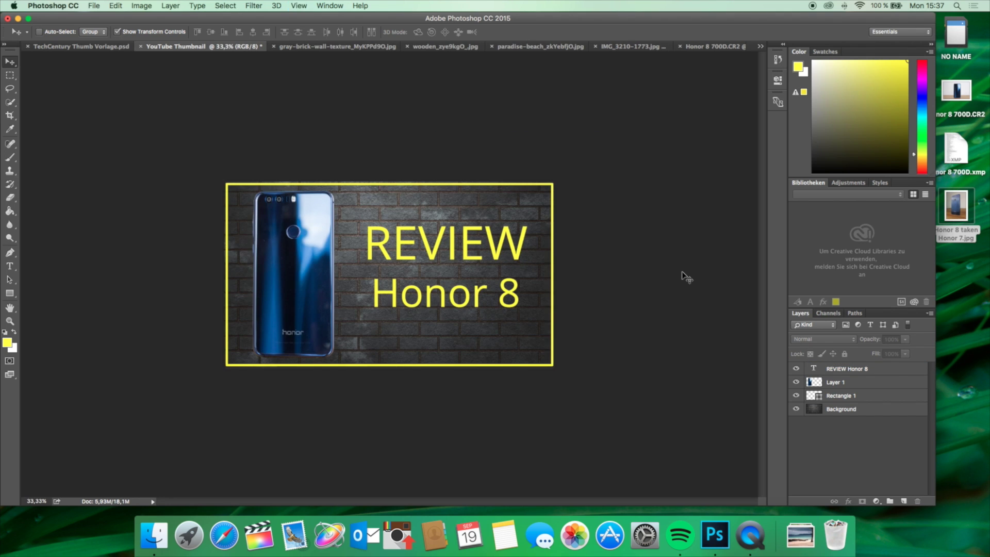
pyautogui.press('super+minus')
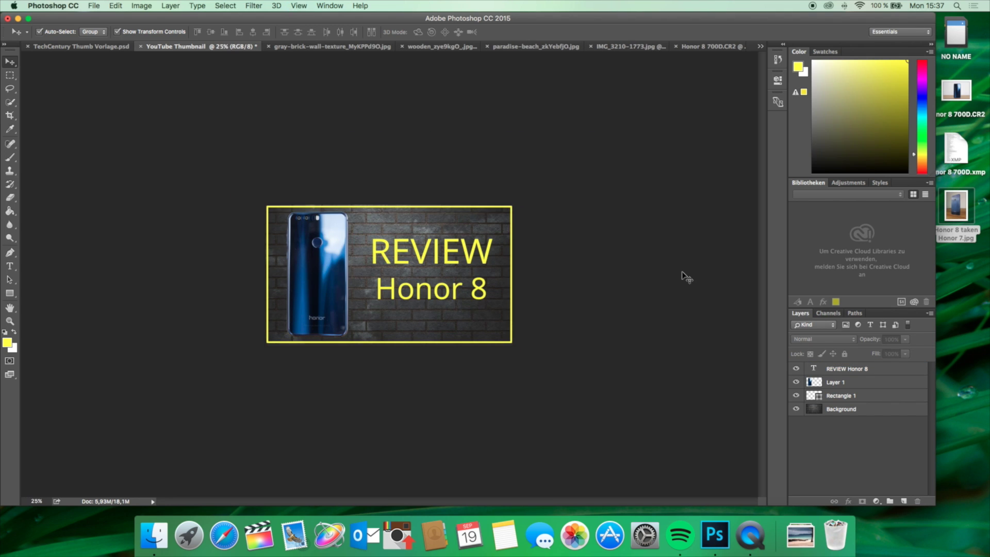
pyautogui.click(796, 382)
# Drag the tilted phone from 'Honor 8 taken Honor 7.jpg' into the thumbnail
pyautogui.click(732, 47)
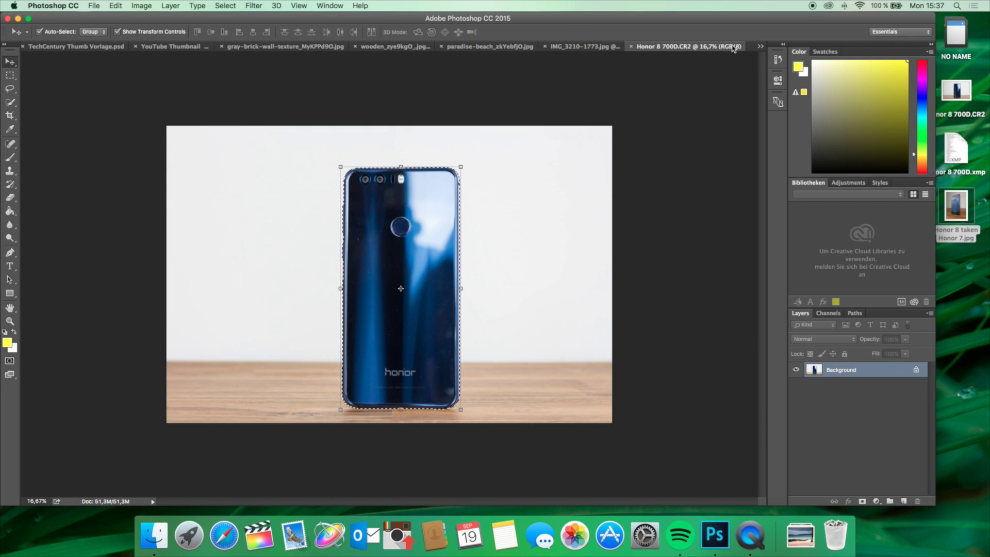
pyautogui.click(760, 47)
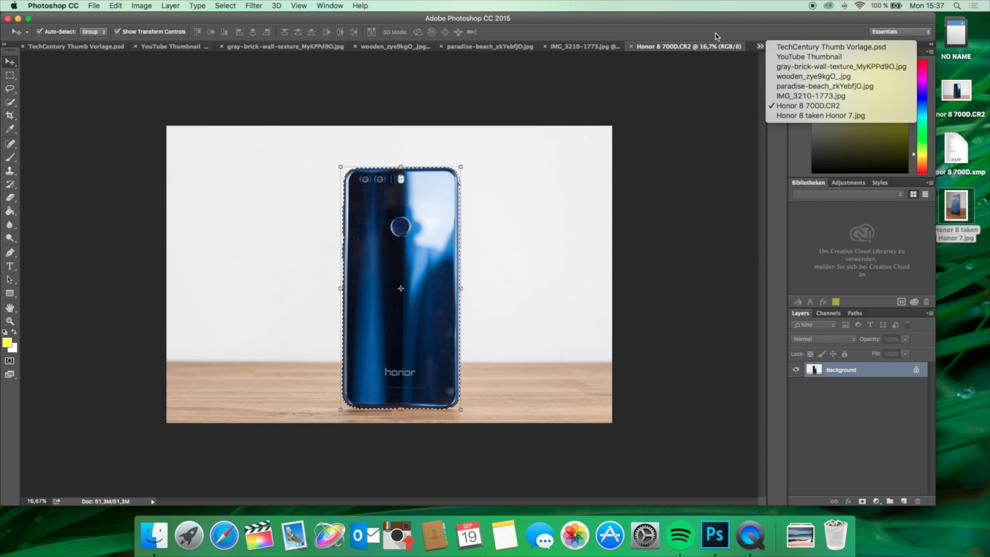
pyautogui.click(805, 116)
pyautogui.click(39, 32)
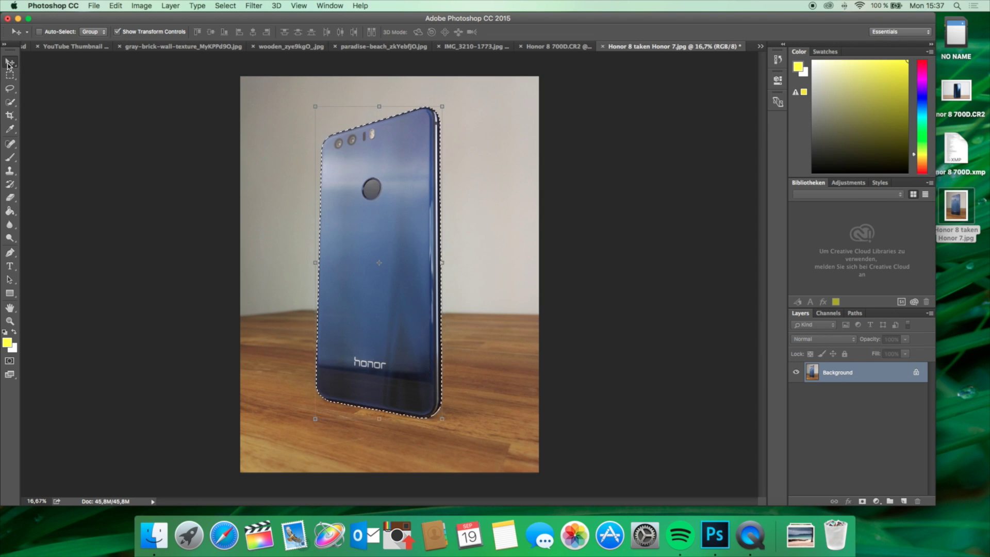
pyautogui.click(66, 47)
pyautogui.moveTo(65, 46); pyautogui.dragTo(273, 199)
# Scale the new phone to about 28.4% and place it inside the frame at left
pyautogui.moveTo(234, 160); pyautogui.dragTo(355, 199)
pyautogui.moveTo(310, 278); pyautogui.dragTo(310, 295)
pyautogui.moveTo(340, 209); pyautogui.dragTo(341, 209)
pyautogui.moveTo(323, 251); pyautogui.dragTo(325, 254)
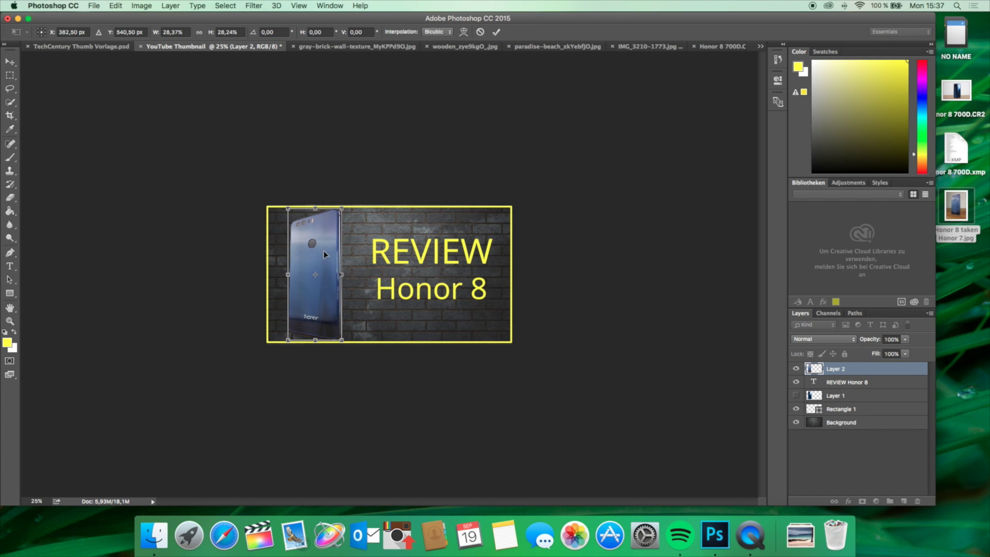
pyautogui.click(496, 32)
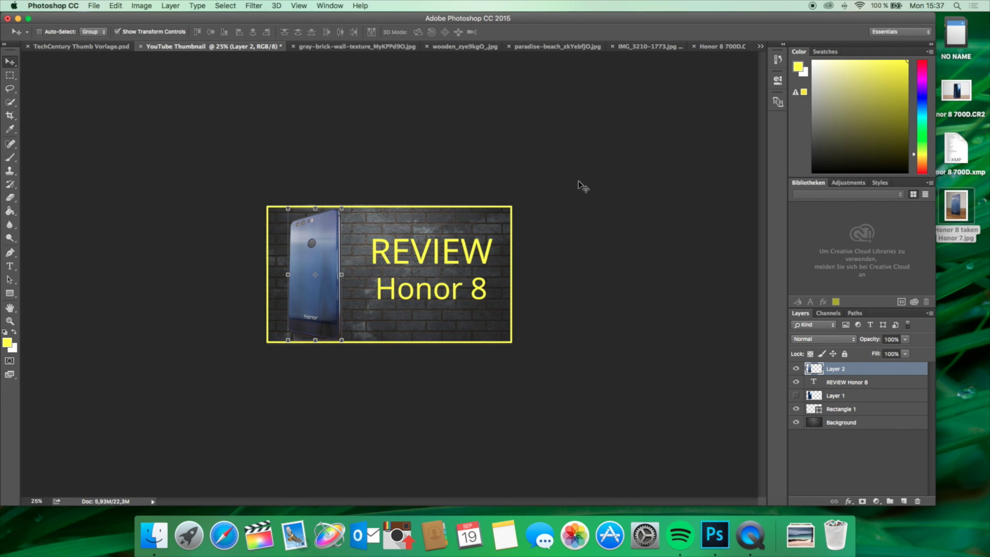
# Give the Layer 2 phone an Outer Glow of 32 px size in Screen mode at 35% opacity
pyautogui.press('super+plus')
pyautogui.press('super+plus')
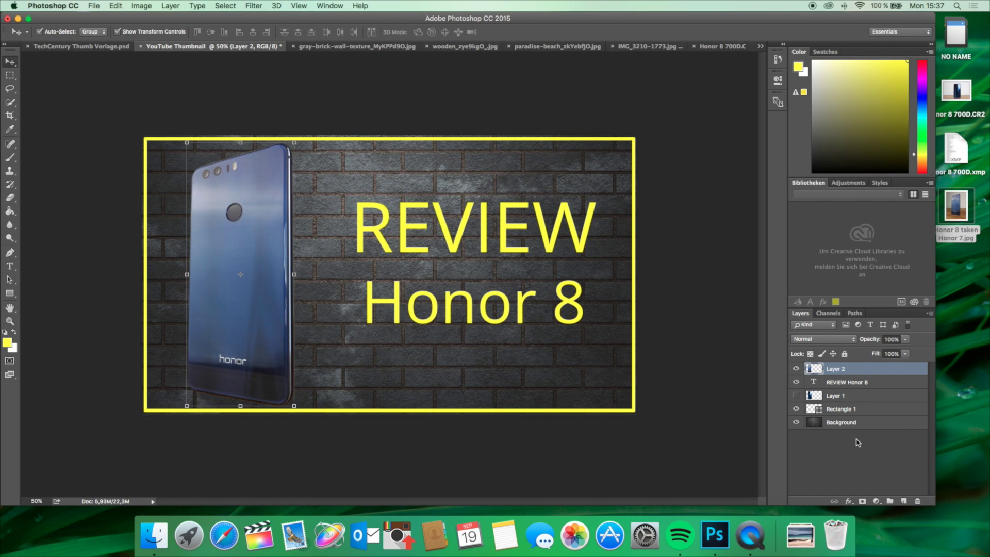
pyautogui.click(870, 453)
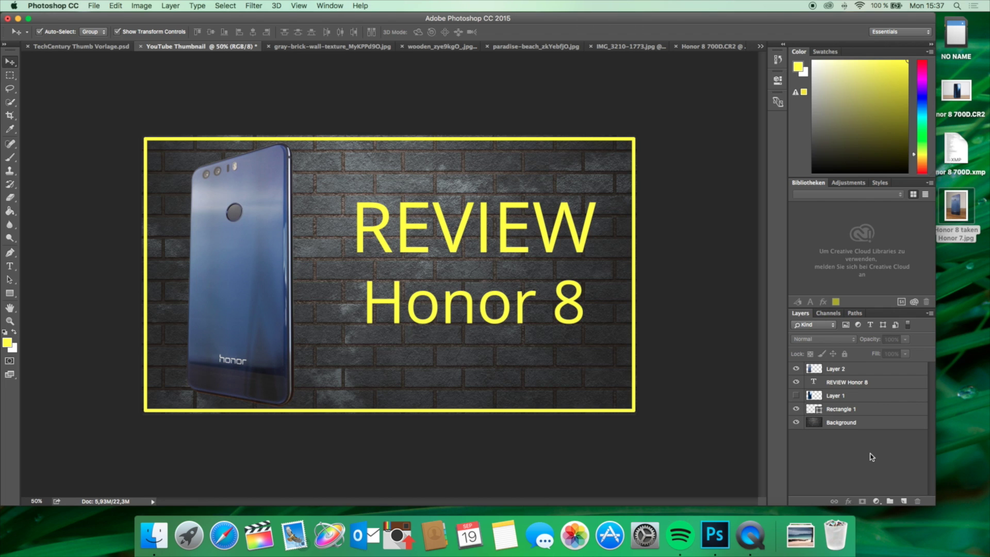
pyautogui.doubleClick(835, 369)
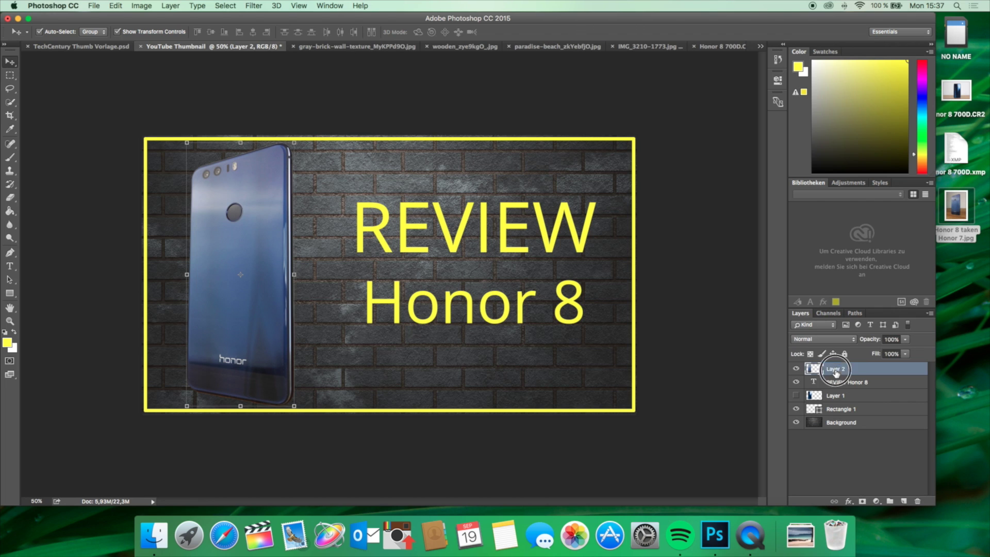
pyautogui.press('Return')
pyautogui.doubleClick(816, 369)
pyautogui.click(478, 449)
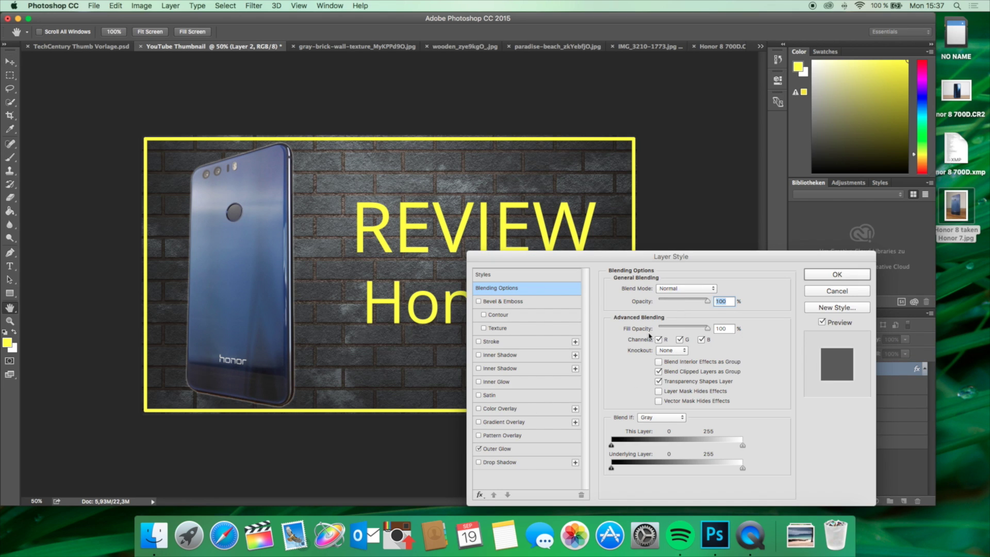
pyautogui.click(536, 452)
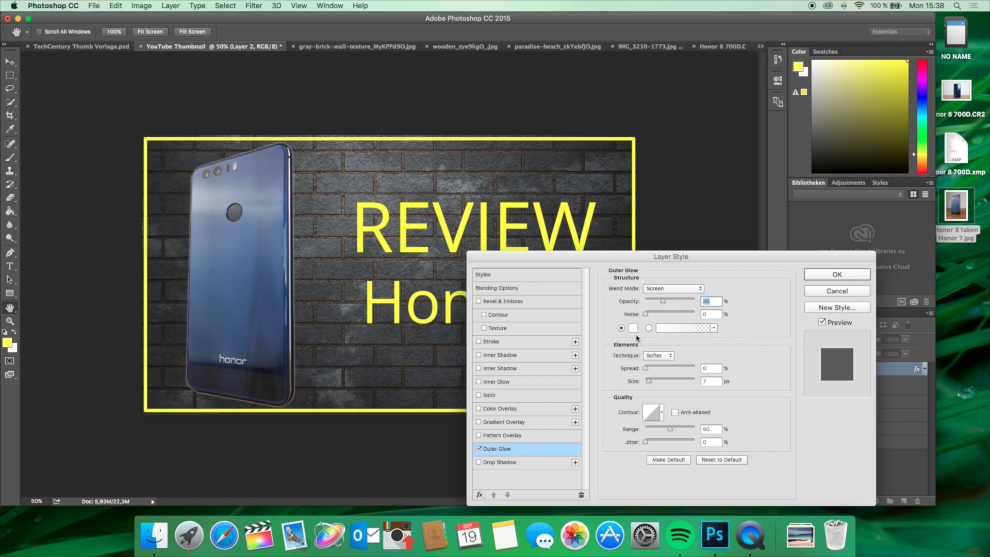
pyautogui.click(645, 368)
pyautogui.moveTo(647, 381); pyautogui.dragTo(655, 381)
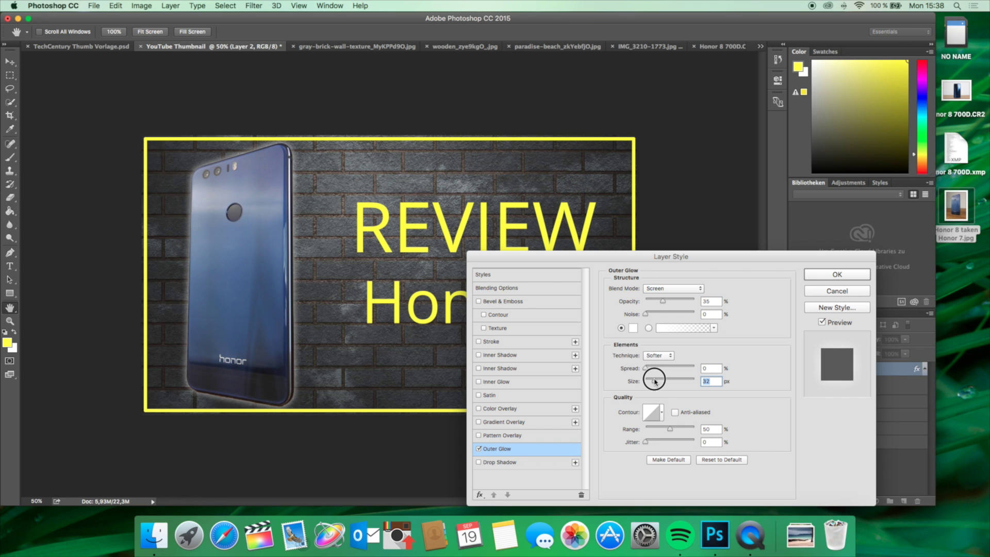
pyautogui.click(832, 274)
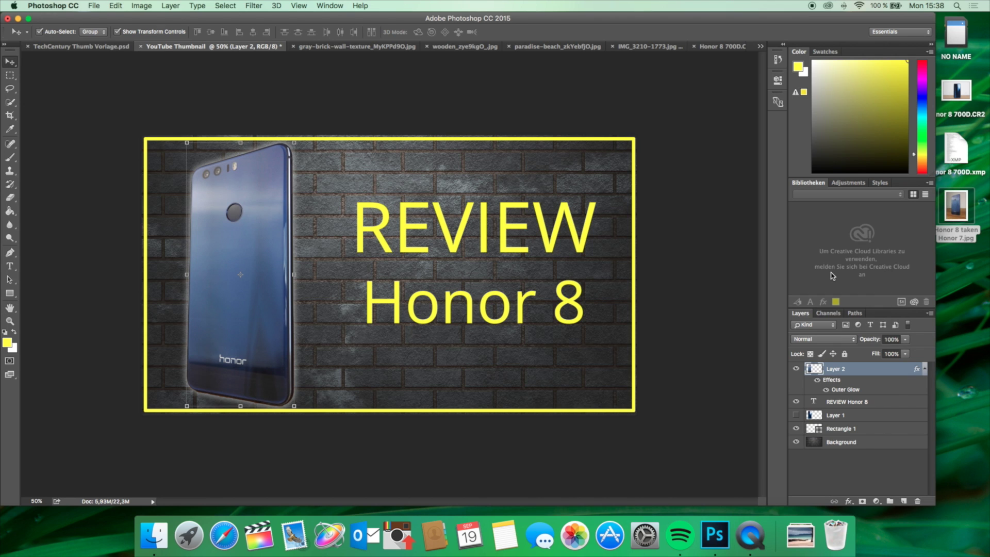
pyautogui.click(841, 443)
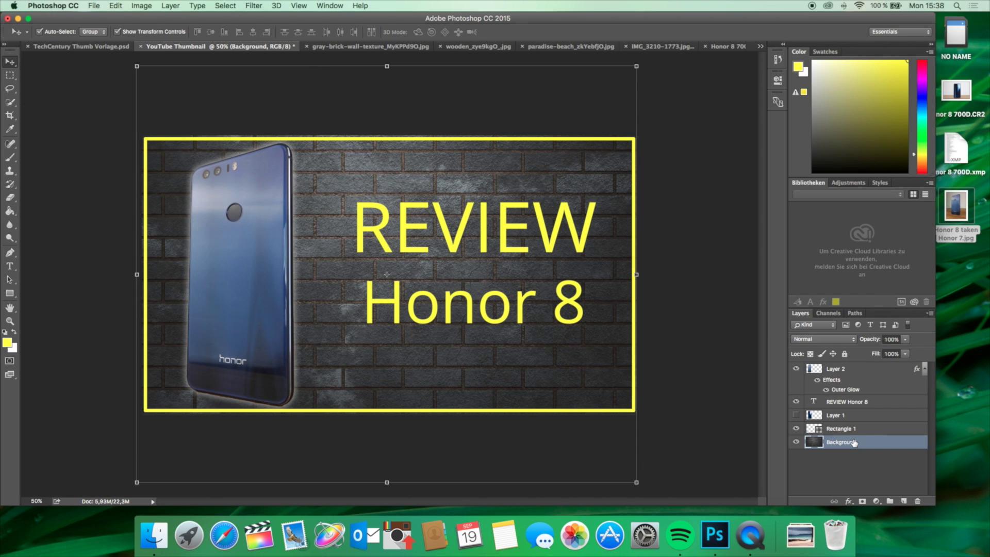
# Copy the whole wood texture image and paste it into the YouTube Thumbnail document
pyautogui.click(856, 458)
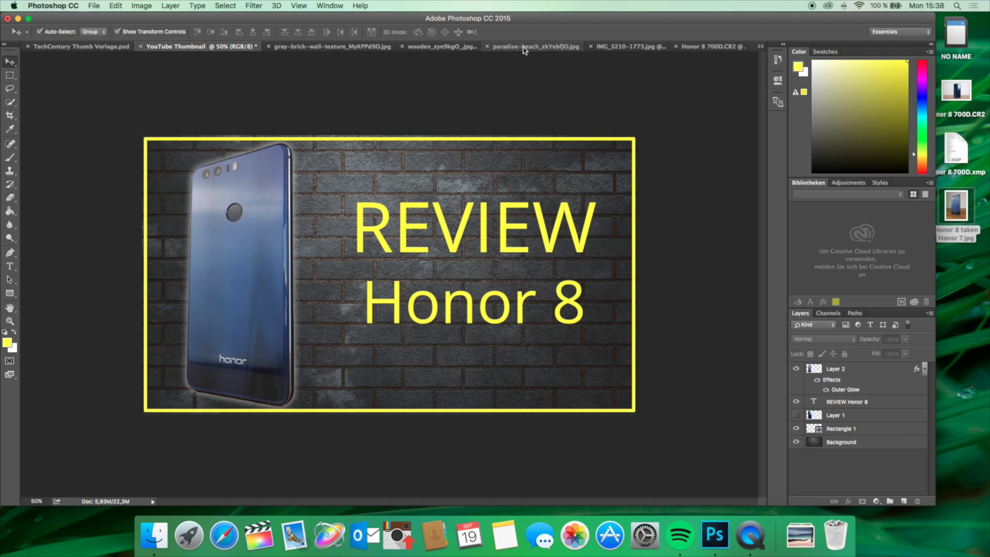
pyautogui.click(442, 46)
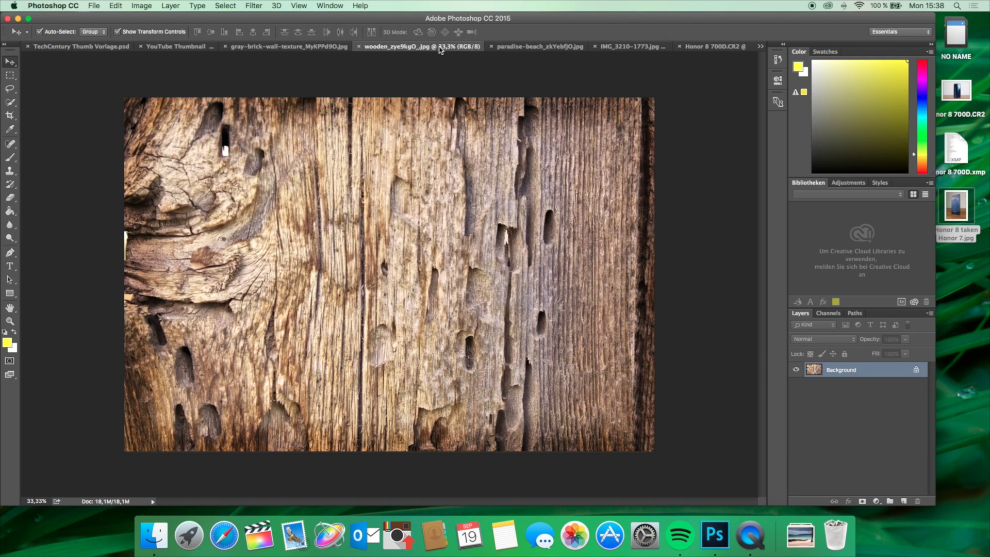
pyautogui.click(10, 75)
pyautogui.click(407, 264)
pyautogui.press('super+a')
pyautogui.press('super+c')
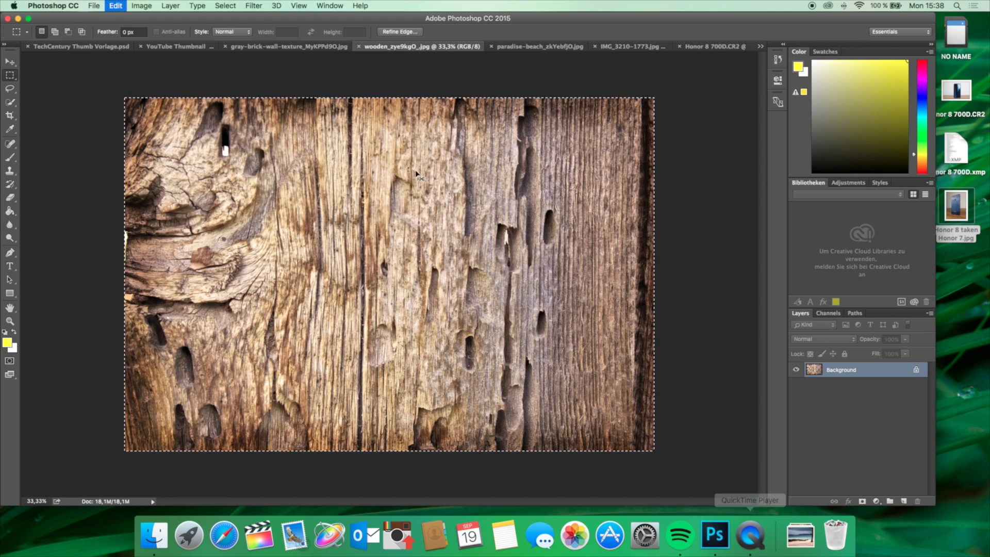
pyautogui.click(173, 48)
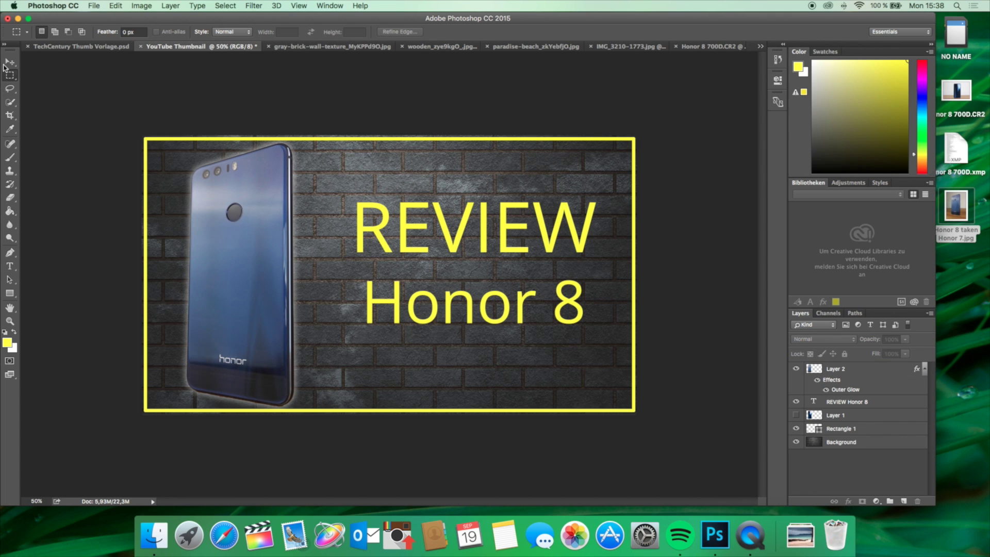
pyautogui.press('super+v')
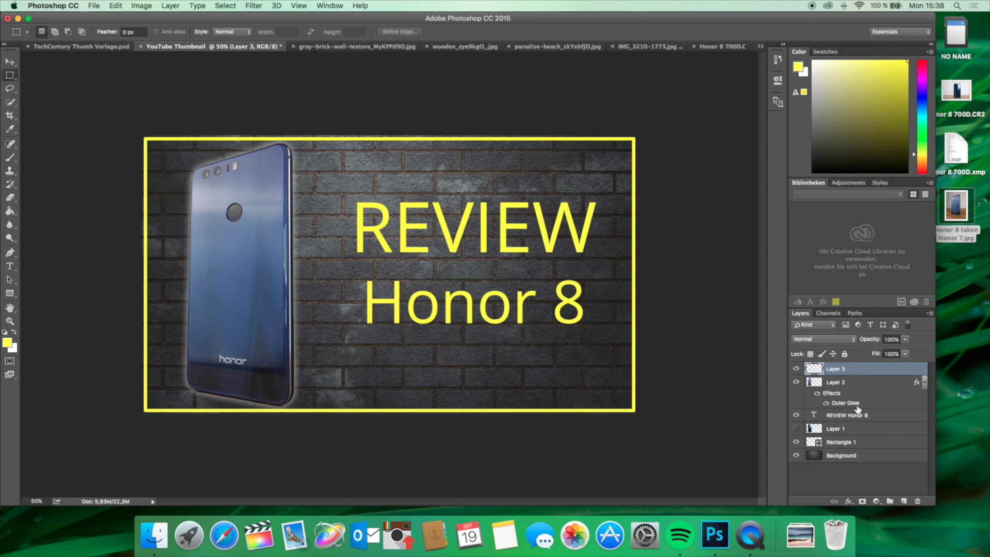
# Move the wood layer just above Background and scale it to cover the canvas
pyautogui.moveTo(845, 369); pyautogui.dragTo(849, 447)
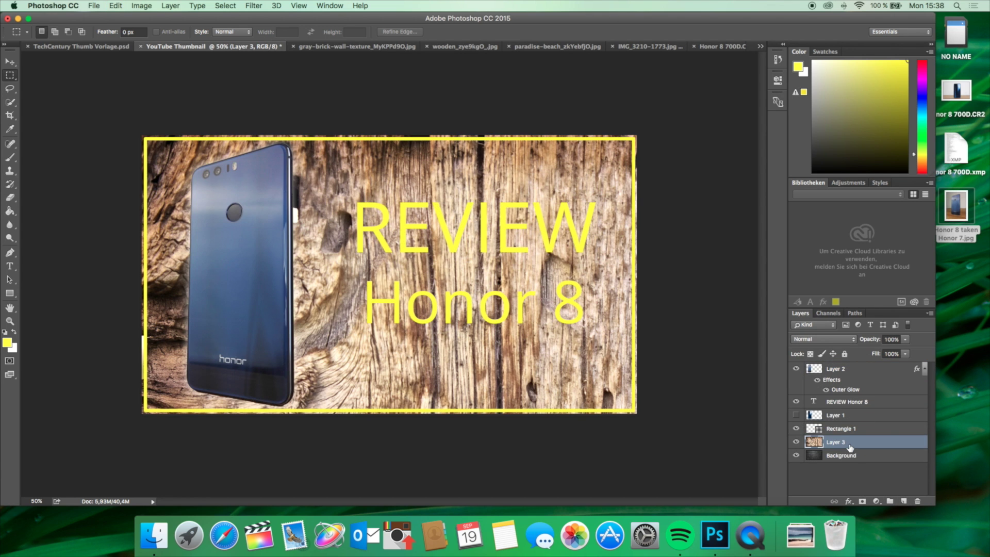
pyautogui.click(9, 62)
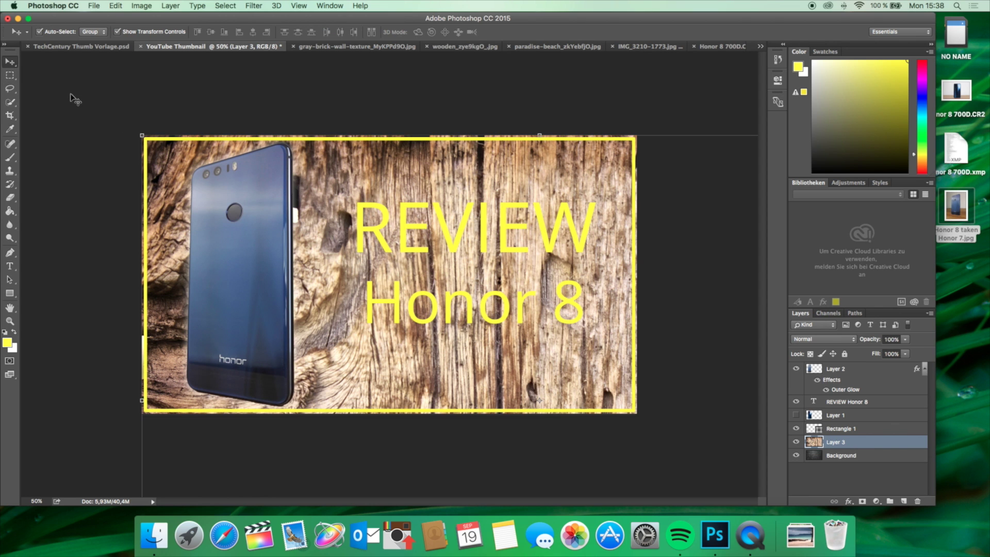
pyautogui.press('super+minus')
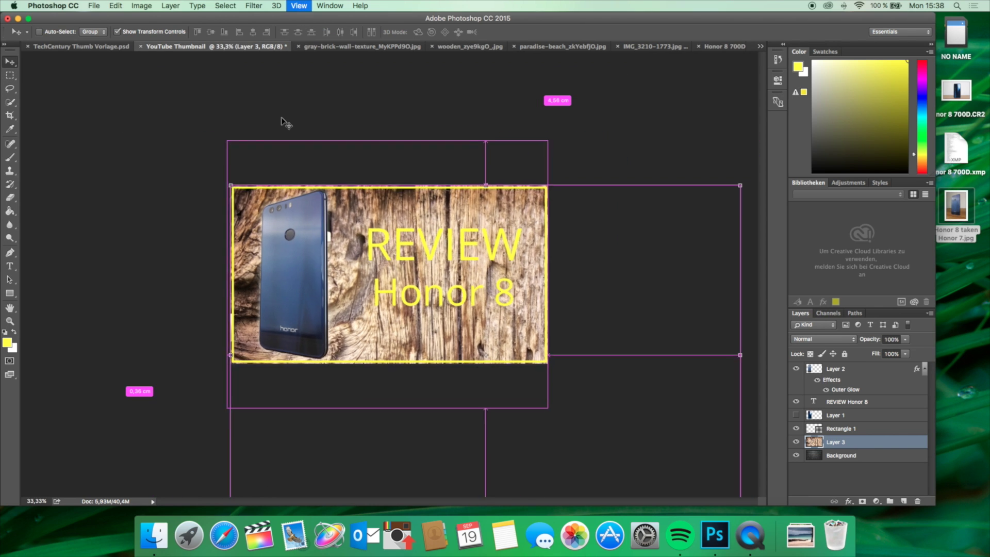
pyautogui.moveTo(661, 471); pyautogui.dragTo(540, 341)
pyautogui.moveTo(415, 364); pyautogui.dragTo(413, 352)
pyautogui.press('Return')
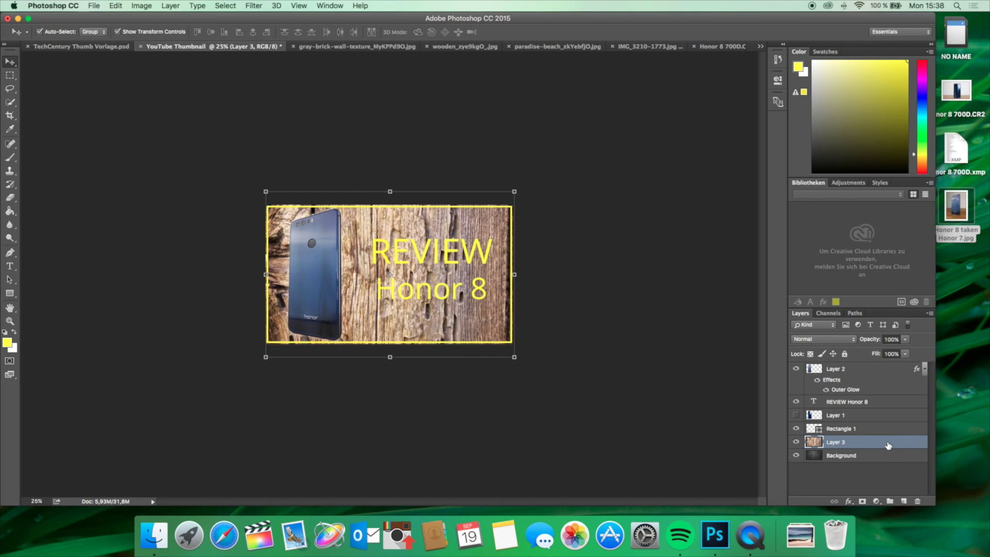
# Lower the wood texture layer's opacity, finally settling on 58%
pyautogui.click(905, 340)
pyautogui.moveTo(873, 354); pyautogui.dragTo(875, 350)
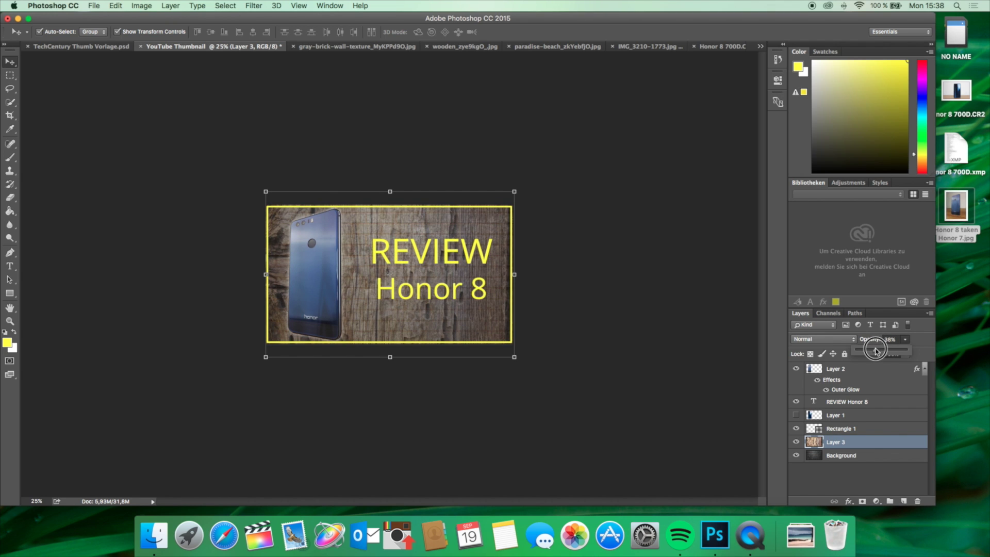
pyautogui.moveTo(875, 351); pyautogui.dragTo(876, 350)
pyautogui.click(735, 405)
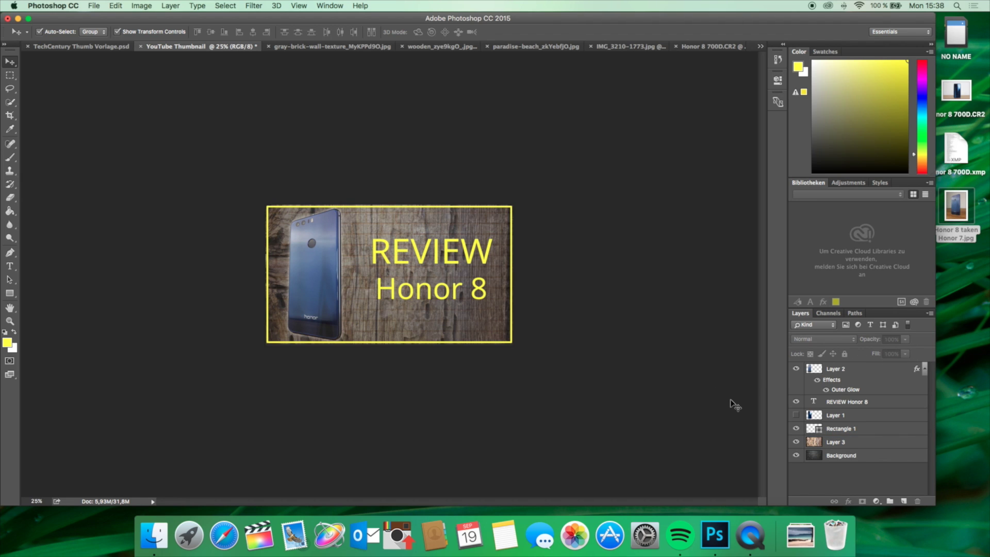
pyautogui.click(856, 443)
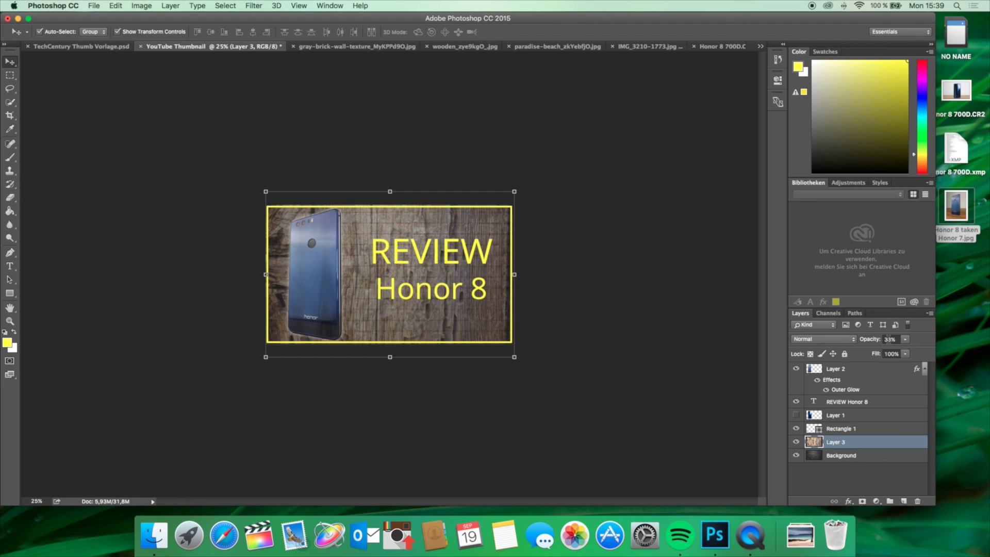
pyautogui.click(903, 340)
pyautogui.moveTo(900, 352); pyautogui.dragTo(908, 351)
pyautogui.click(675, 424)
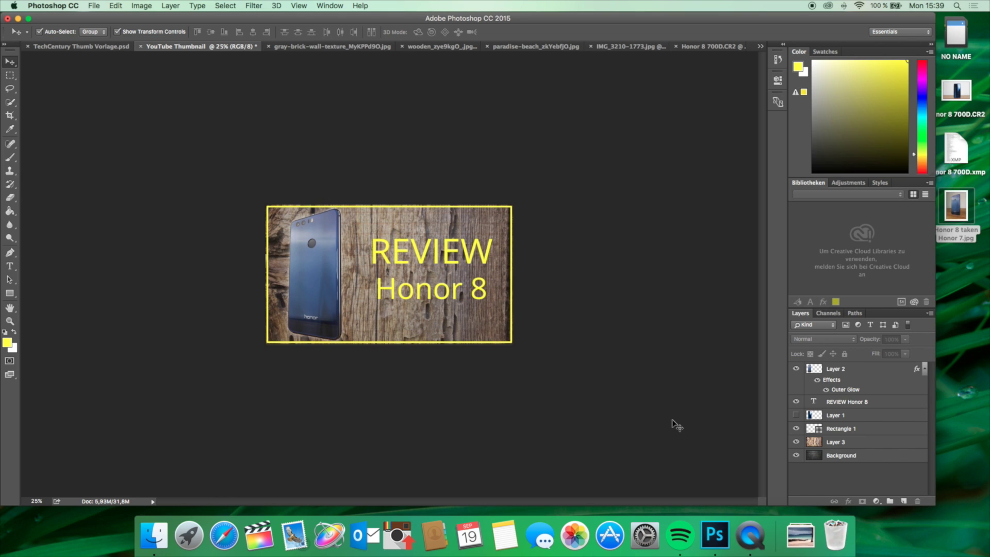
# Hide the wood texture layer and the brick wall Background
pyautogui.click(796, 442)
pyautogui.click(797, 455)
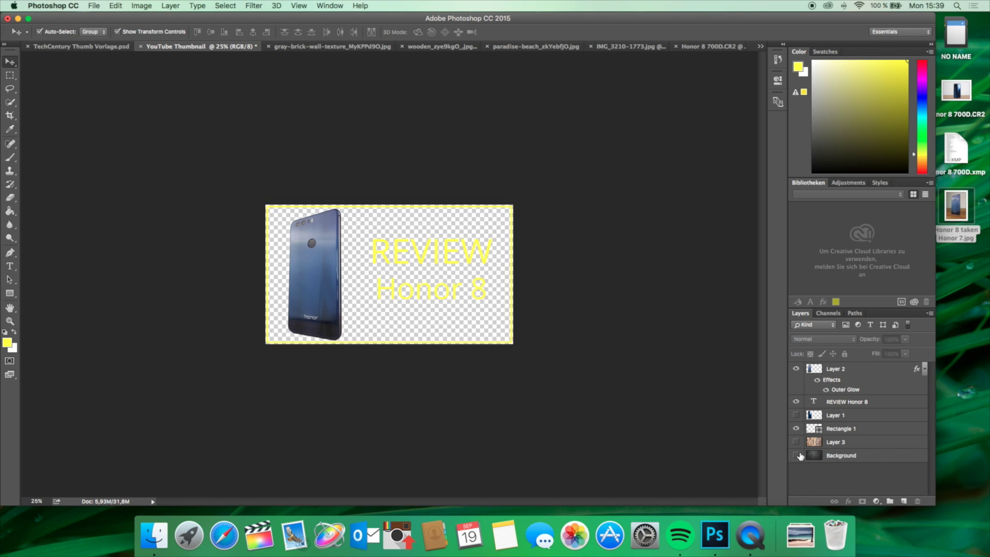
pyautogui.click(797, 455)
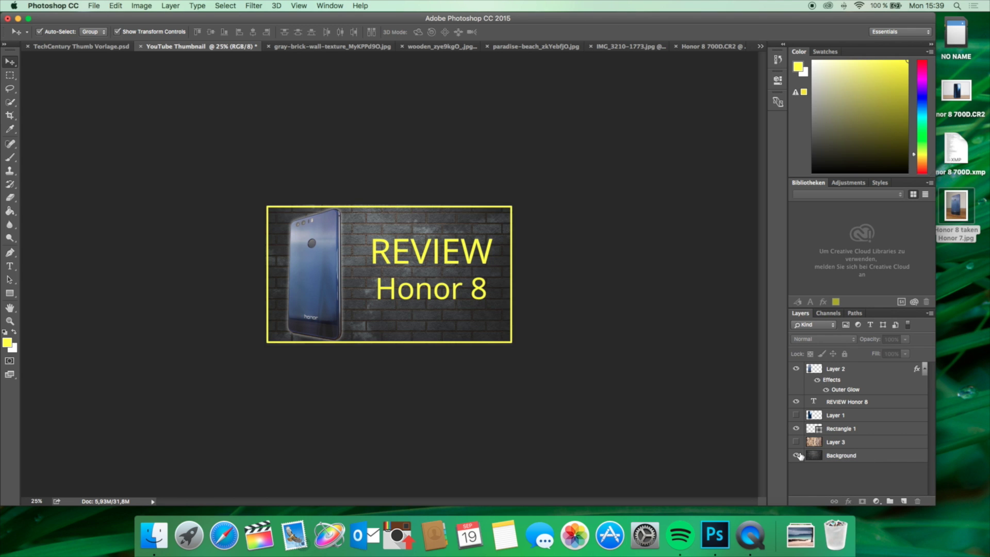
pyautogui.click(797, 455)
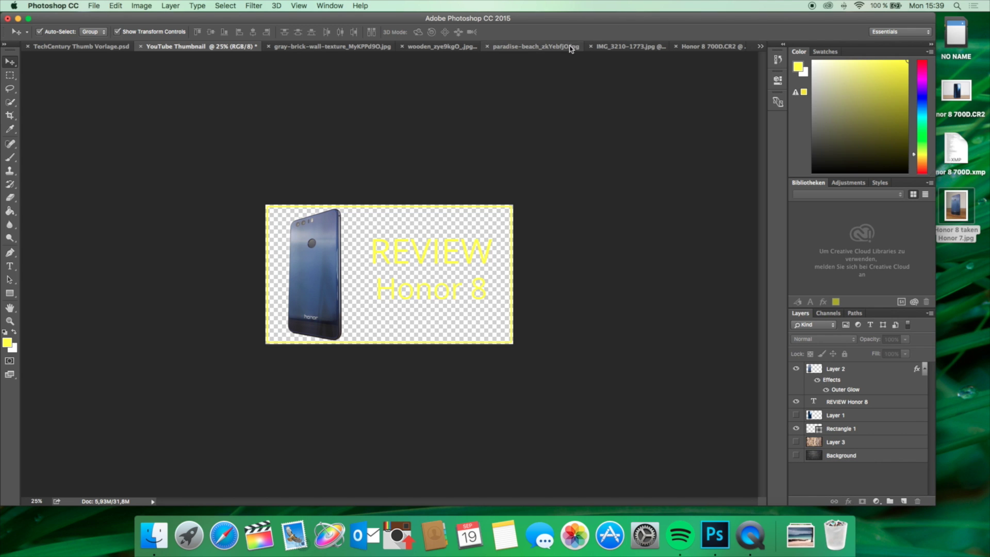
# Select the whole paradise beach photo with the rectangular marquee
pyautogui.click(531, 47)
pyautogui.click(10, 75)
pyautogui.moveTo(217, 145); pyautogui.dragTo(678, 456)
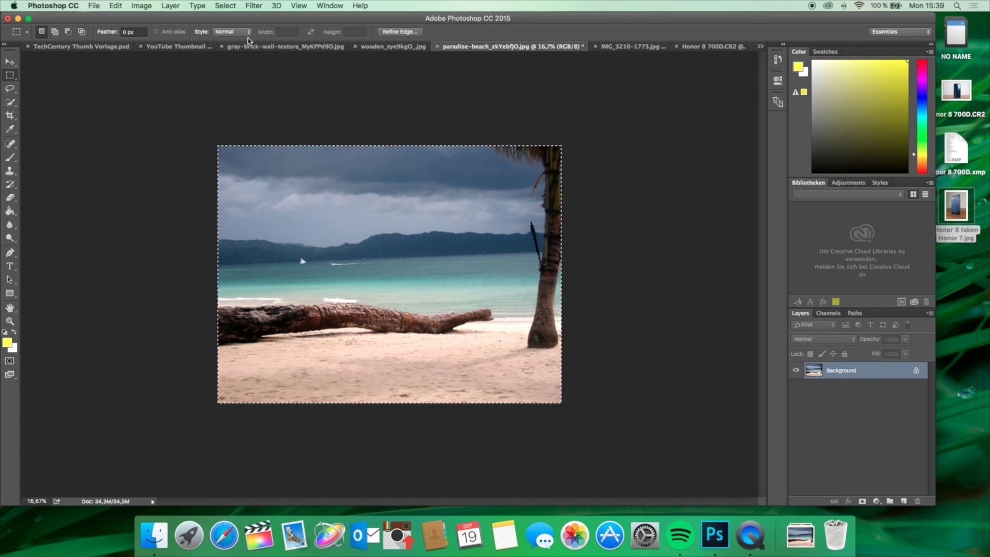
pyautogui.click(271, 47)
pyautogui.click(168, 47)
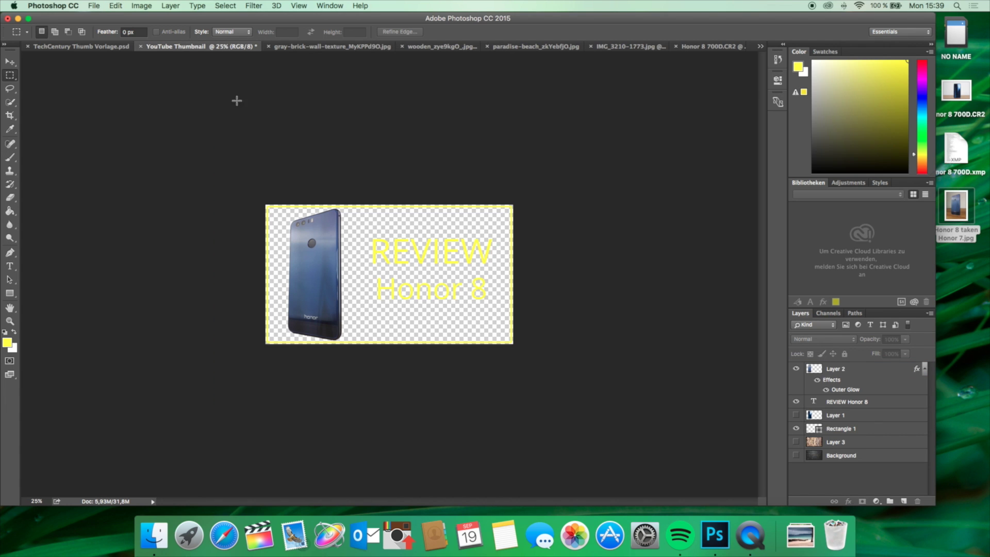
# Hide the text, frame and phone layers, then paste the beach photo scaled to about 48% to fill the canvas
pyautogui.click(795, 401)
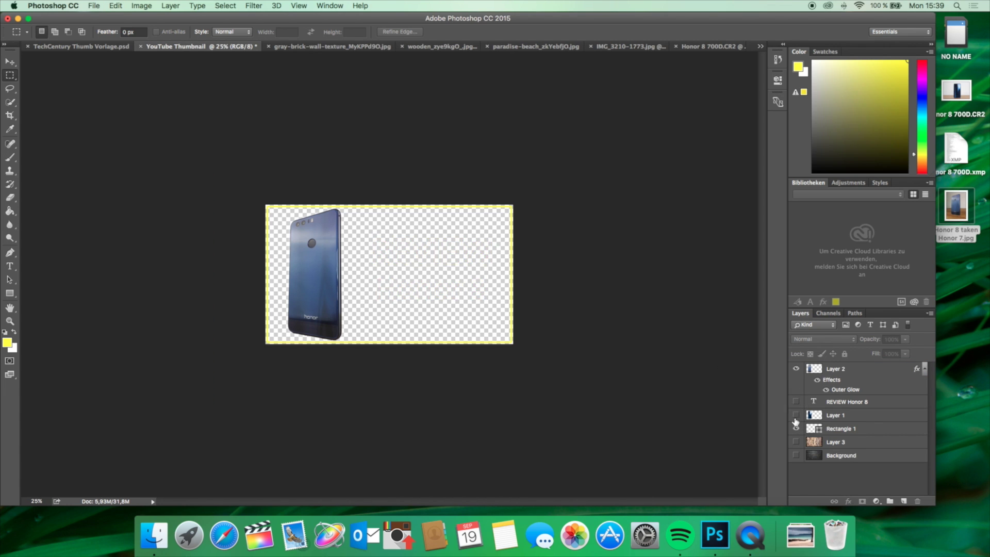
pyautogui.click(796, 428)
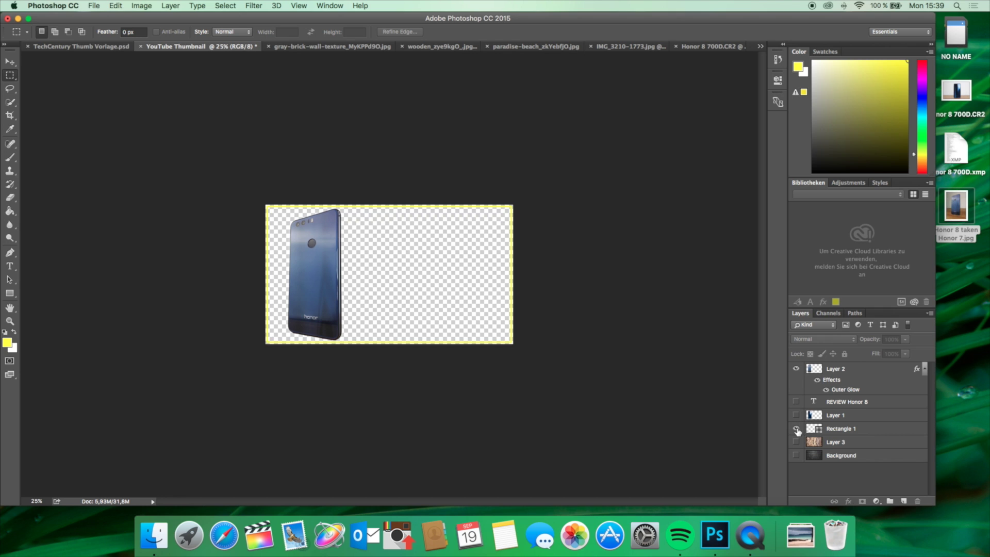
pyautogui.click(796, 369)
pyautogui.press('super+v')
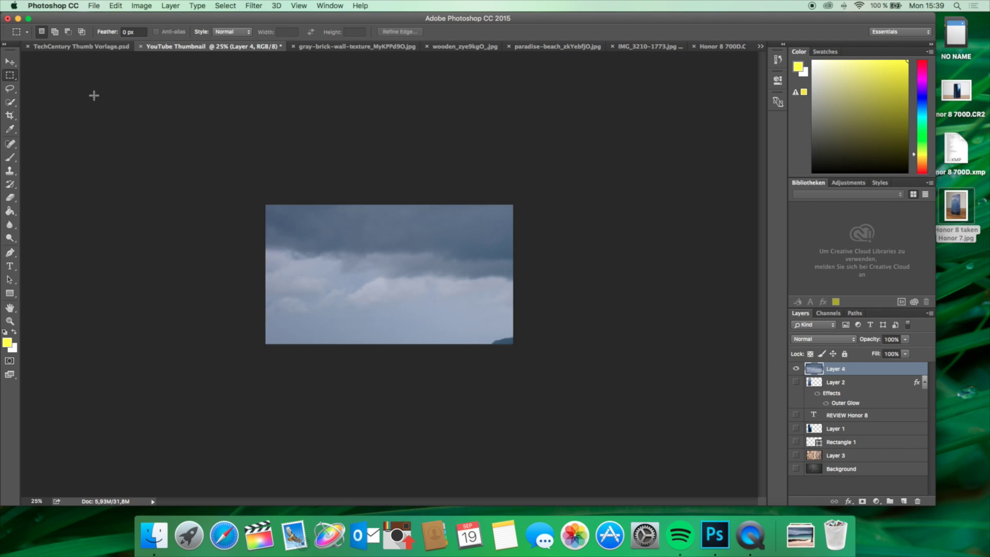
pyautogui.press('super+t')
pyautogui.moveTo(266, 204); pyautogui.dragTo(319, 209)
pyautogui.moveTo(427, 312); pyautogui.dragTo(531, 357)
pyautogui.moveTo(461, 358); pyautogui.dragTo(460, 345)
pyautogui.press('Return')
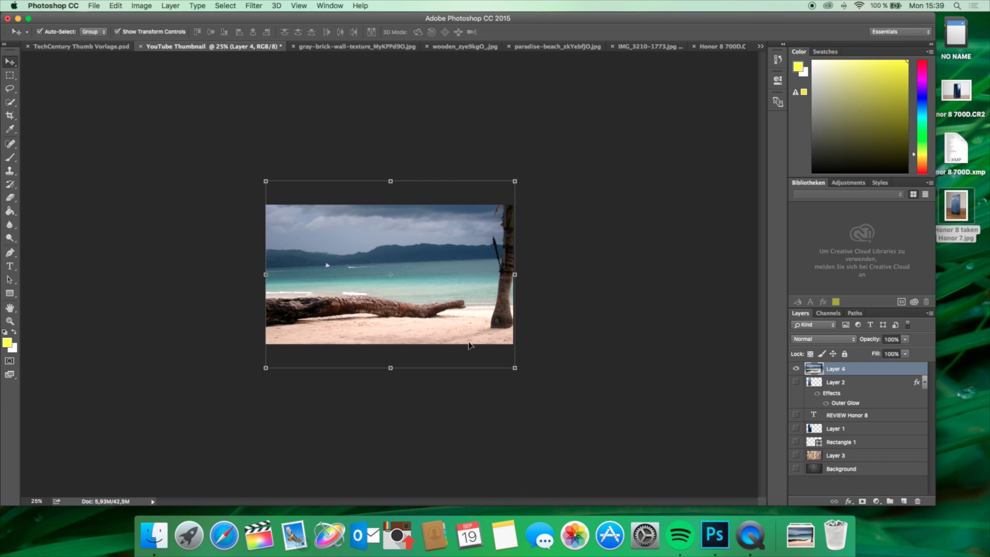
pyautogui.click(760, 46)
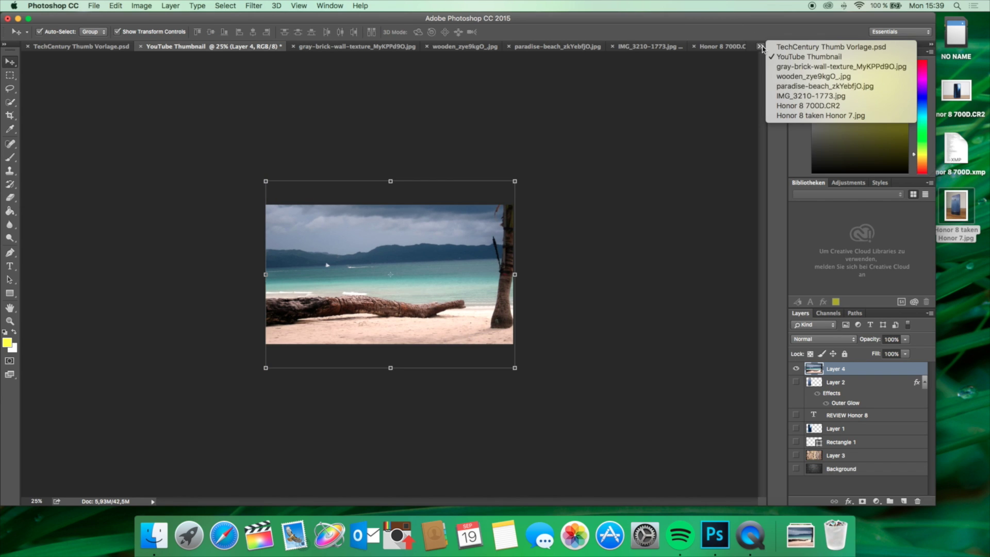
# Paste the cut-out portrait from IMG_3210-1773.jpg above the beach photo layer, with Auto-Select off
pyautogui.click(794, 96)
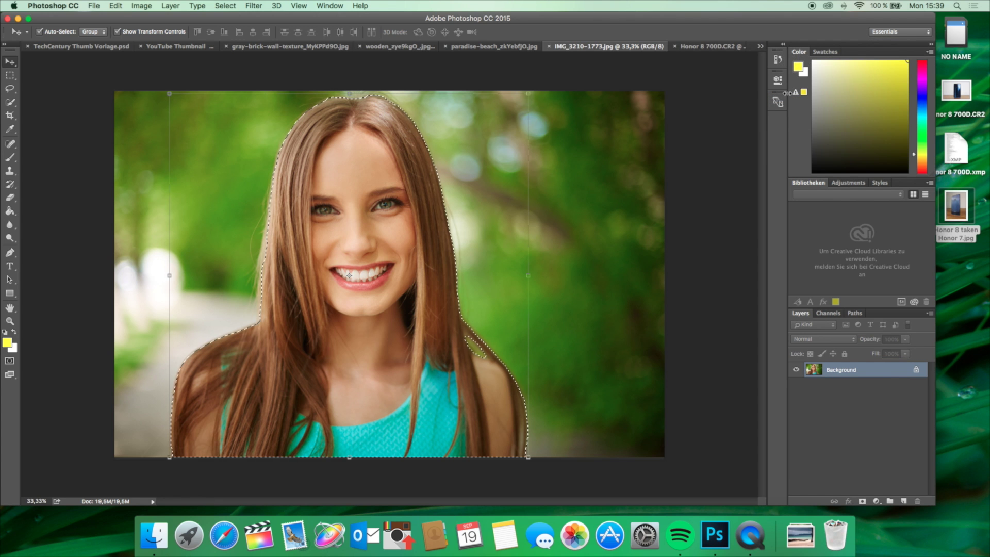
pyautogui.click(39, 31)
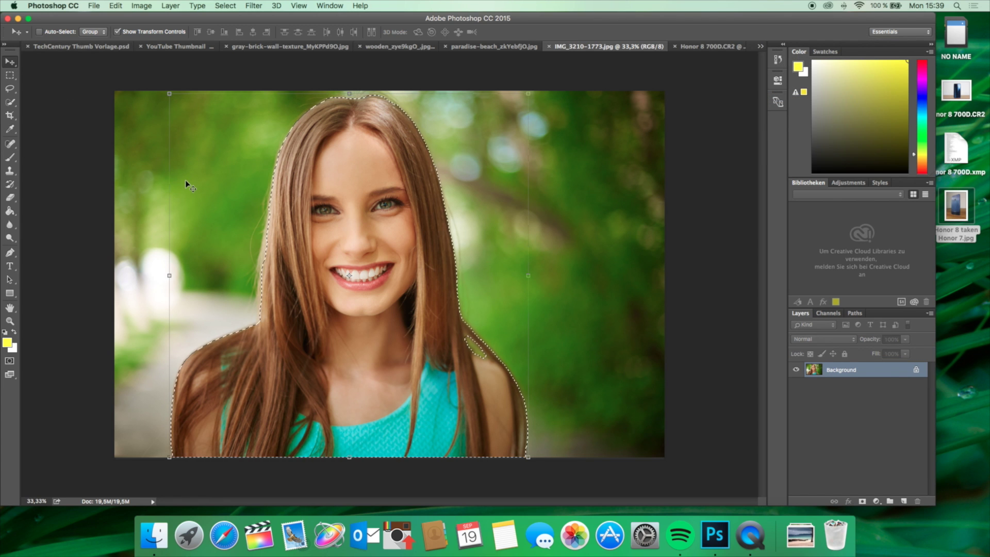
pyautogui.click(179, 47)
pyautogui.click(870, 383)
pyautogui.click(862, 367)
pyautogui.press('cmd+v')
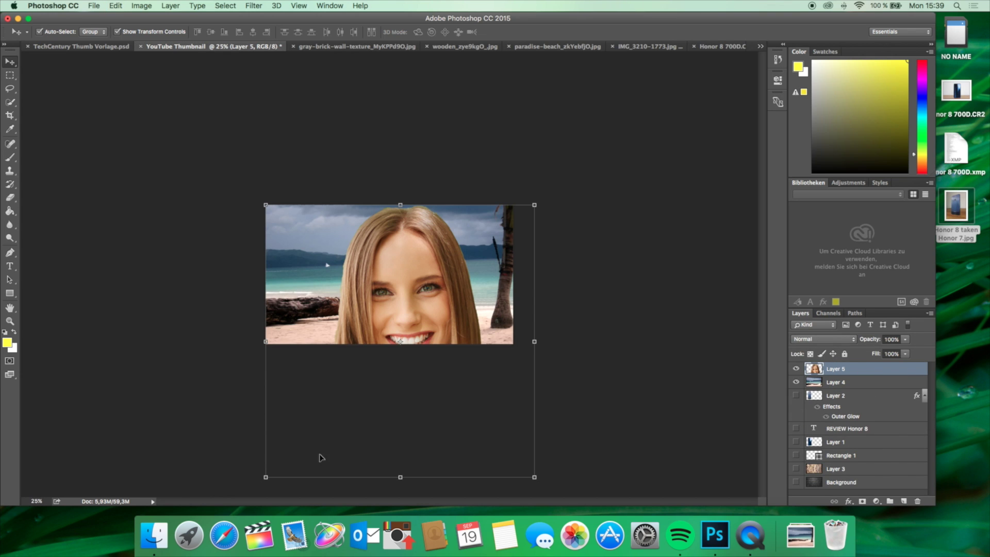
# Shrink the portrait to about 45.5% at the lower right and move the REVIEW Honor 8 text layer to the top
pyautogui.moveTo(264, 479); pyautogui.dragTo(407, 321)
pyautogui.moveTo(467, 300); pyautogui.dragTo(463, 314)
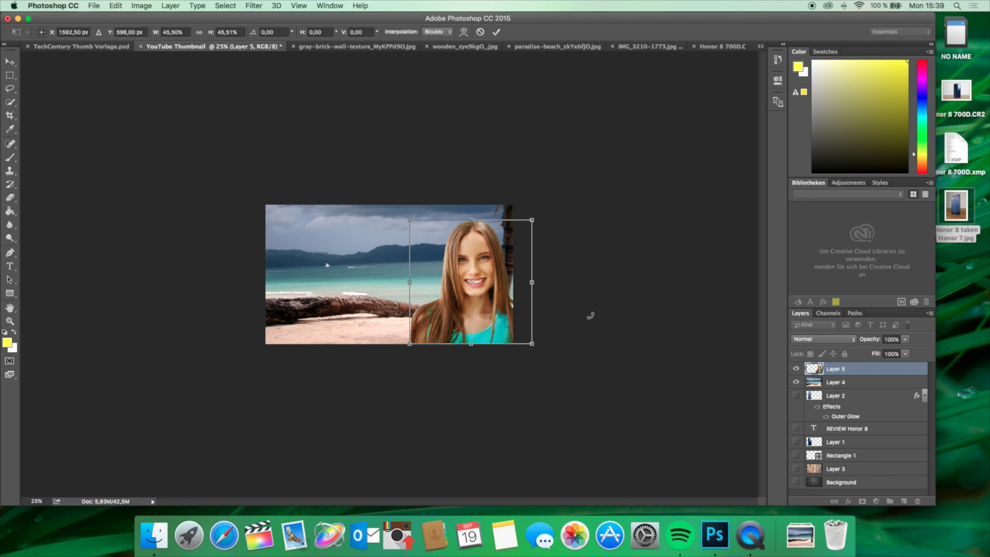
pyautogui.click(497, 33)
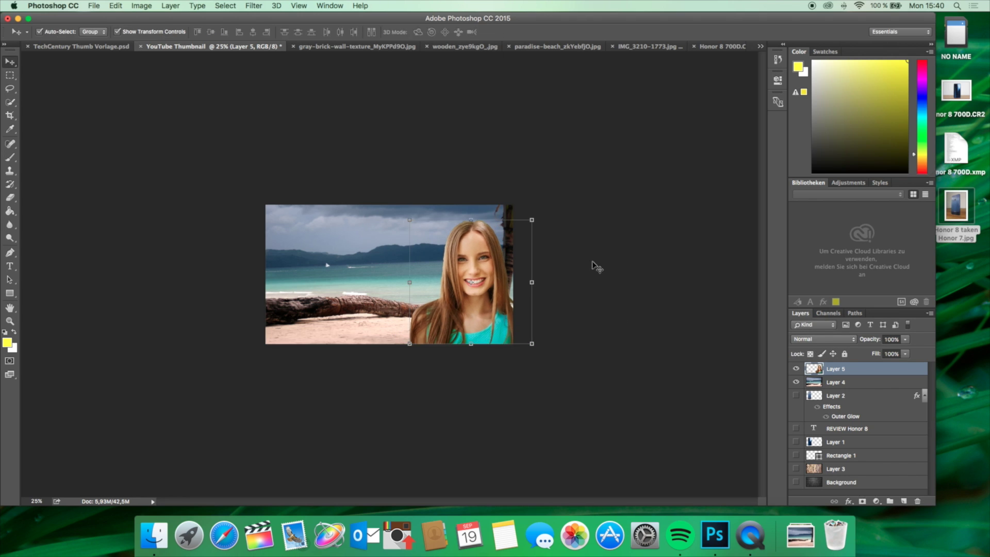
pyautogui.click(673, 417)
pyautogui.moveTo(845, 428); pyautogui.dragTo(854, 368)
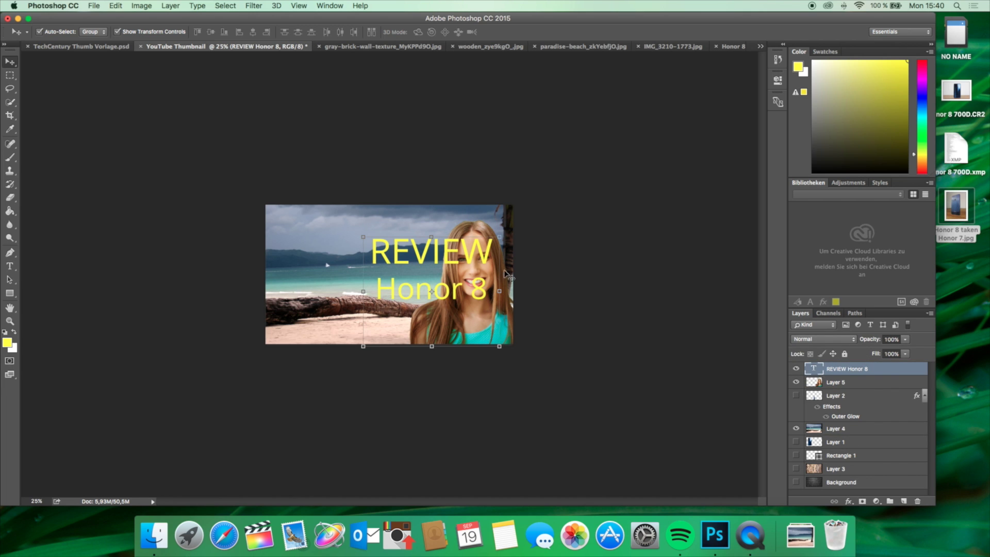
# Move the REVIEW Honor 8 headline left and down
pyautogui.click(401, 304)
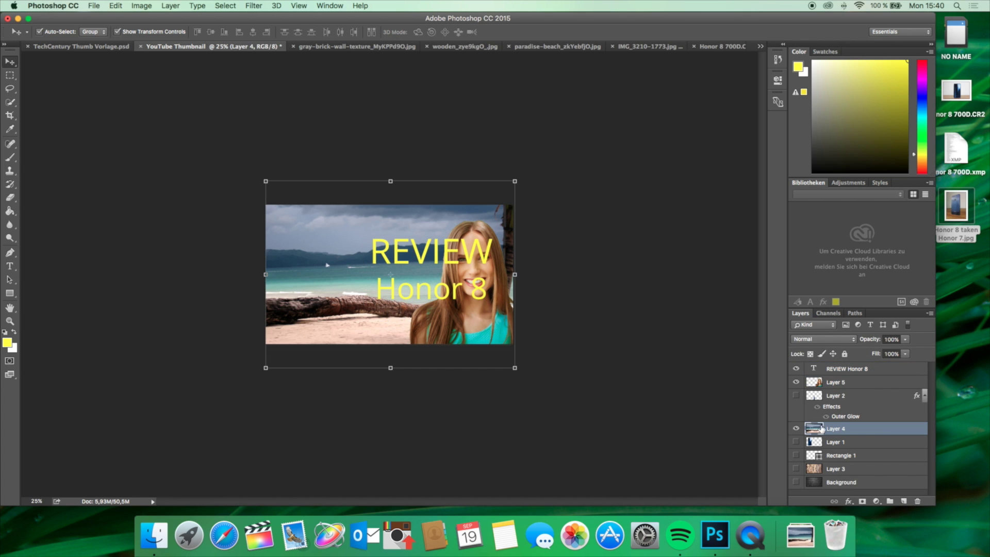
pyautogui.click(830, 381)
pyautogui.moveTo(458, 283); pyautogui.dragTo(362, 261)
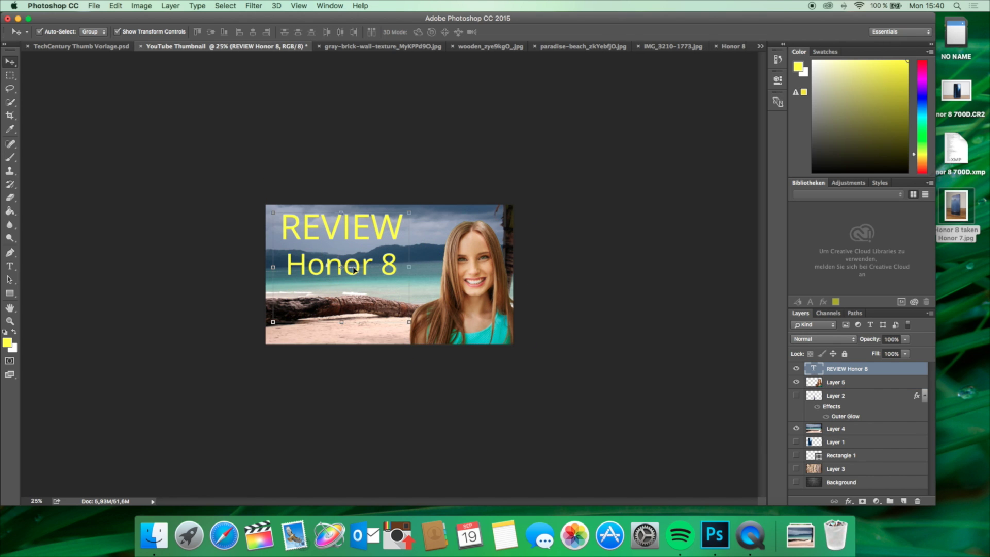
# Change the headline to 'Beach Vlog!', widen its text box, and shift it left
pyautogui.click(9, 266)
pyautogui.click(321, 258)
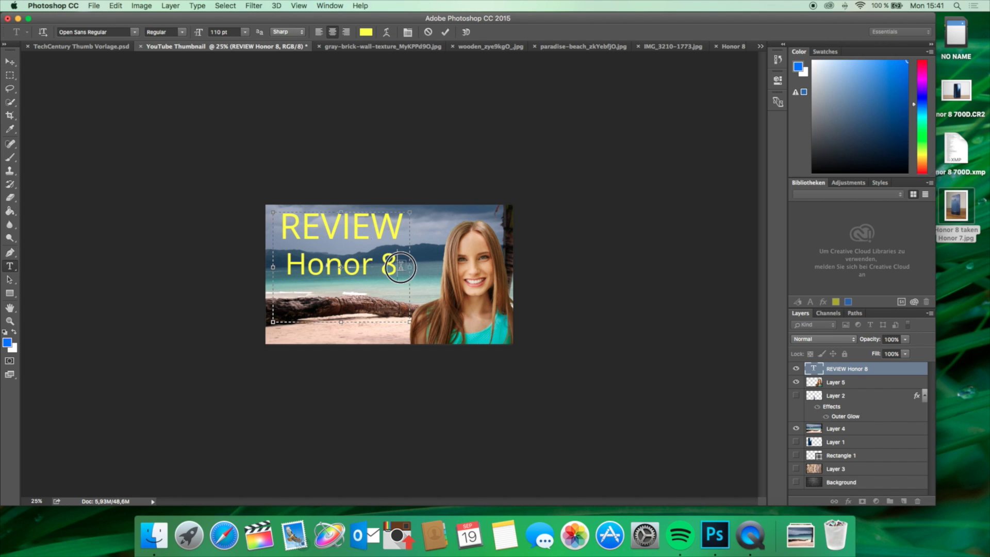
pyautogui.press('super+a')
pyautogui.write('Beach Vlog!')
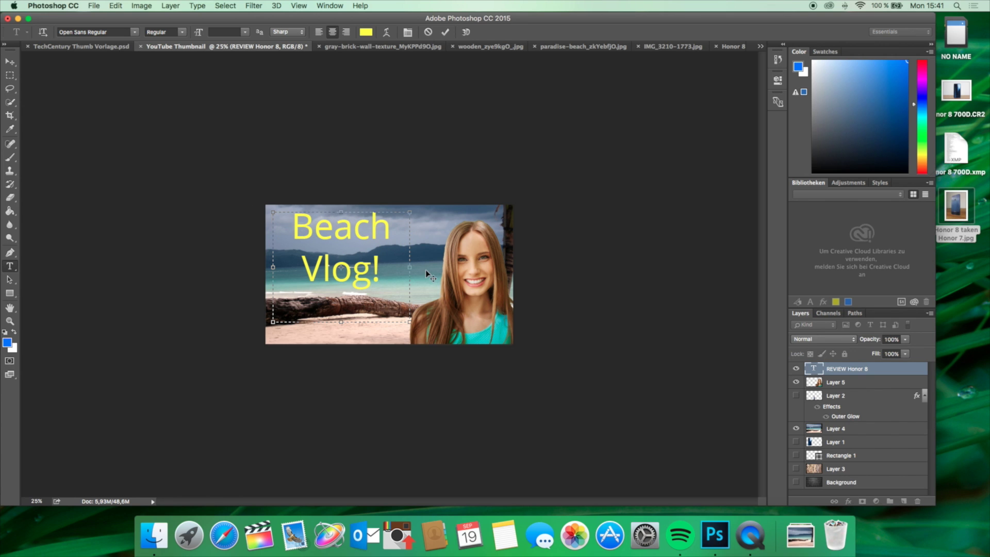
pyautogui.moveTo(409, 267); pyautogui.dragTo(538, 266)
pyautogui.click(800, 367)
pyautogui.press('v')
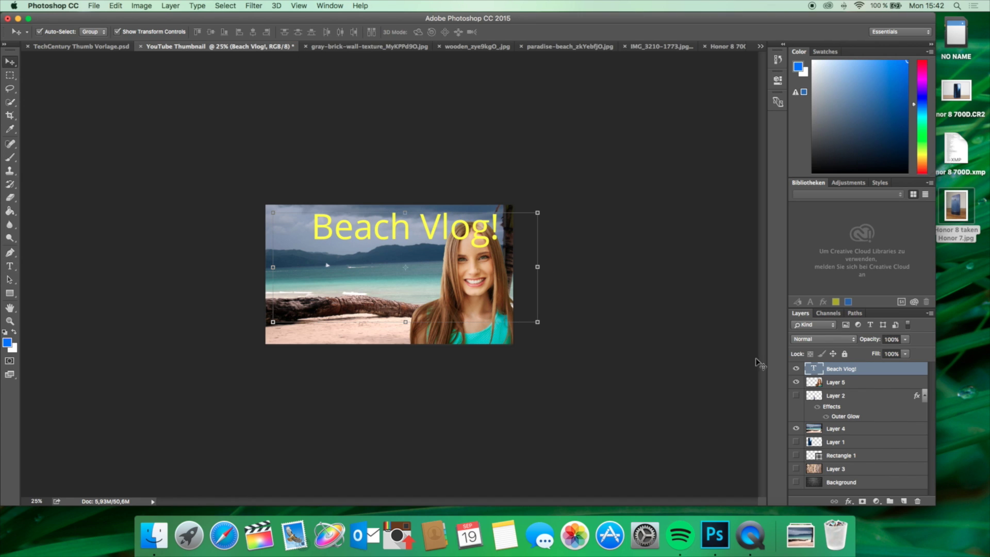
pyautogui.moveTo(342, 233); pyautogui.dragTo(306, 239)
pyautogui.click(621, 300)
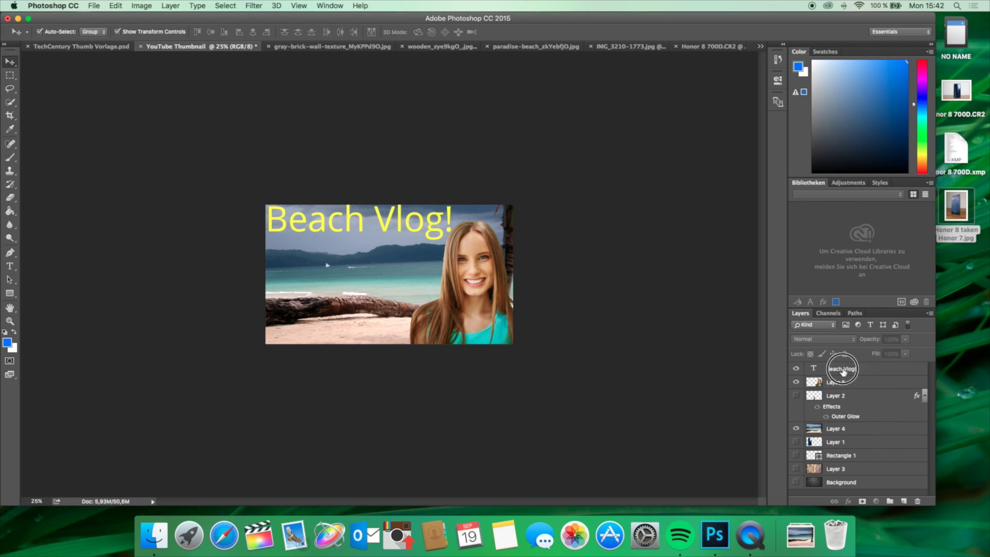
# Set the Beach Vlog! title to 110 pt
pyautogui.click(844, 369)
pyautogui.click(10, 267)
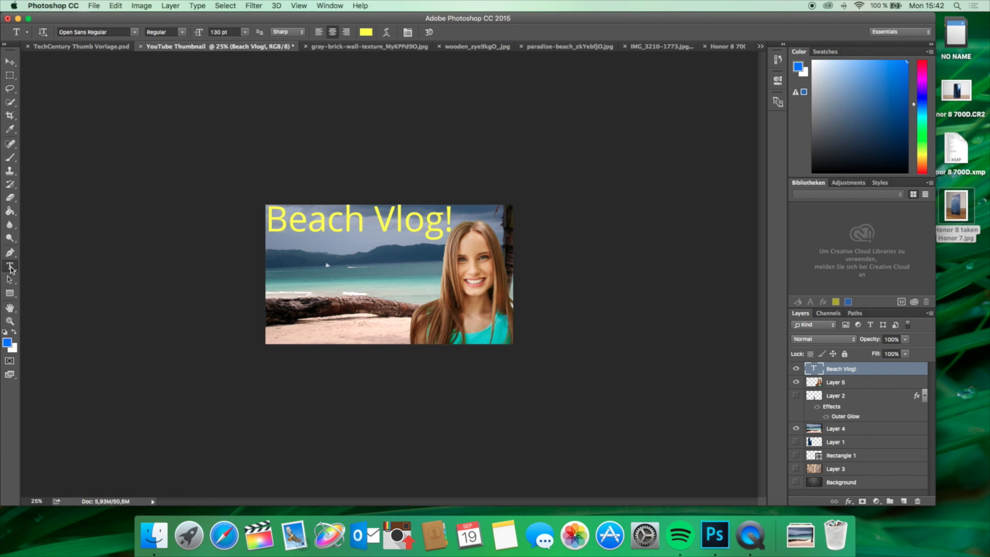
pyautogui.tripleClick(341, 230)
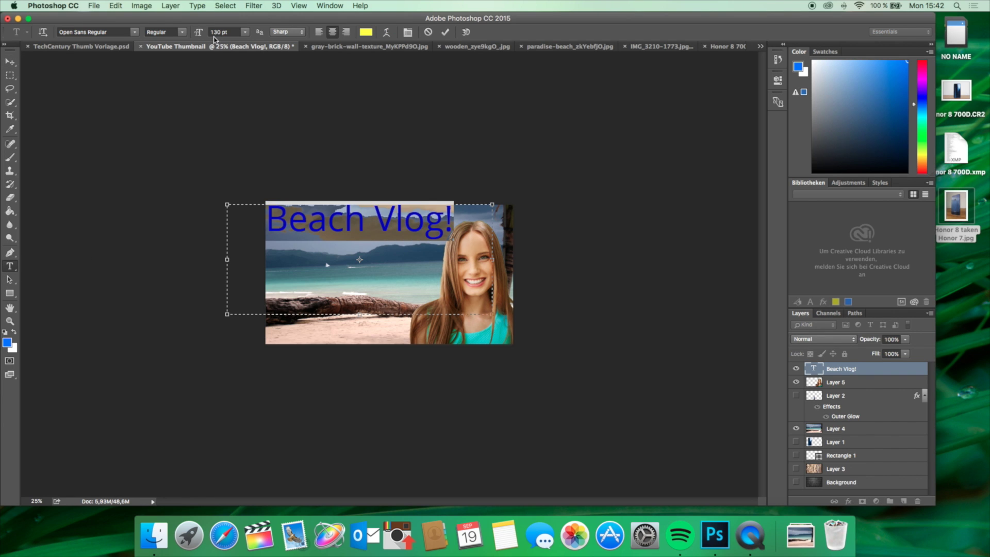
pyautogui.click(214, 32)
pyautogui.write('110')
pyautogui.press('Return')
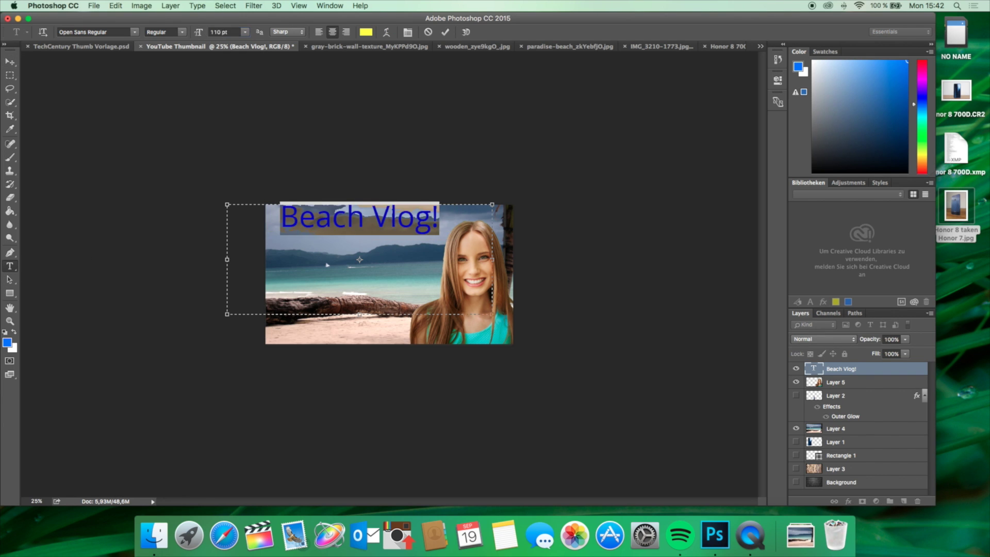
pyautogui.click(445, 32)
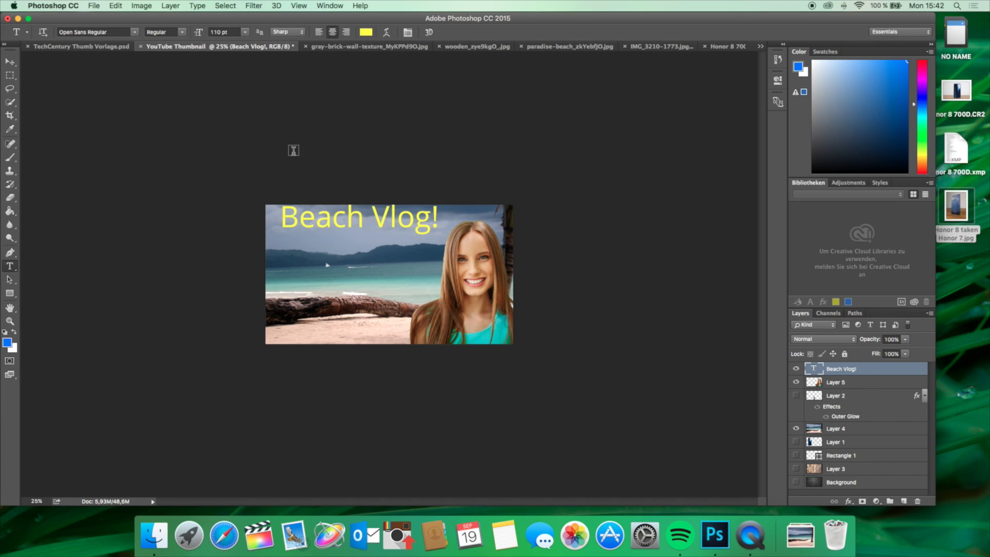
# Place the title in the top-left corner and bring up the TechCentury Thumb Vorlage.psd document
pyautogui.click(10, 61)
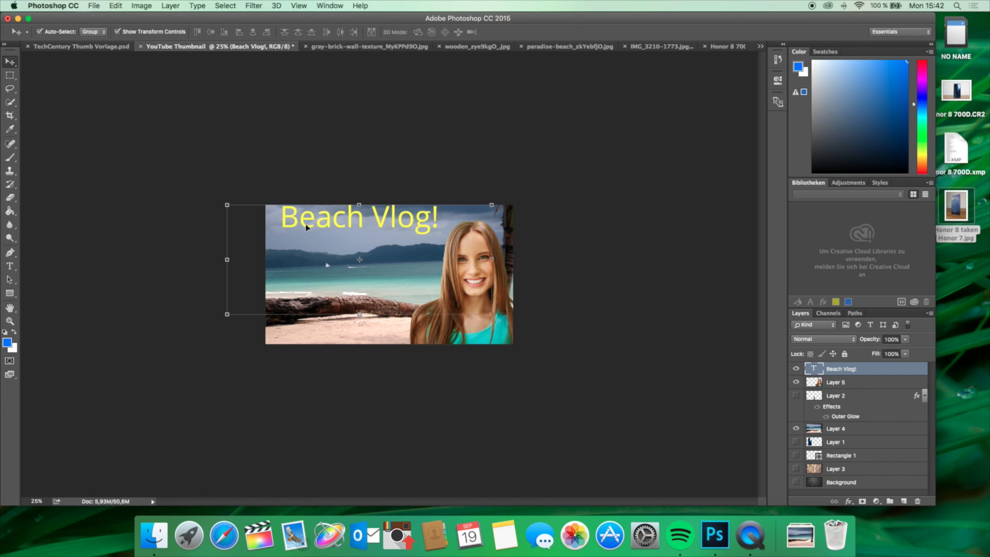
pyautogui.moveTo(307, 227)
pyautogui.mouseDown()
pyautogui.moveTo(298, 235)
pyautogui.moveTo(291, 227)
pyautogui.mouseUp()
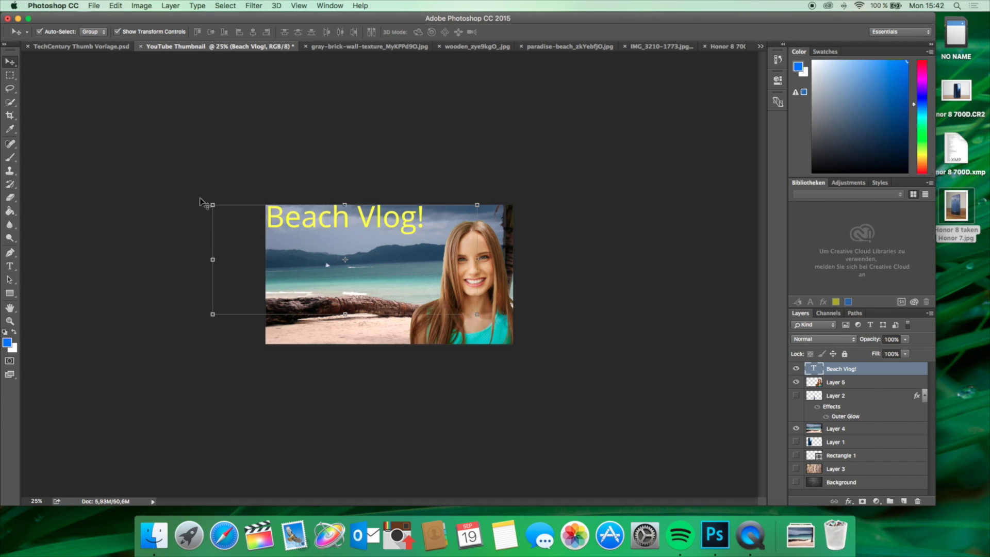
pyautogui.click(156, 192)
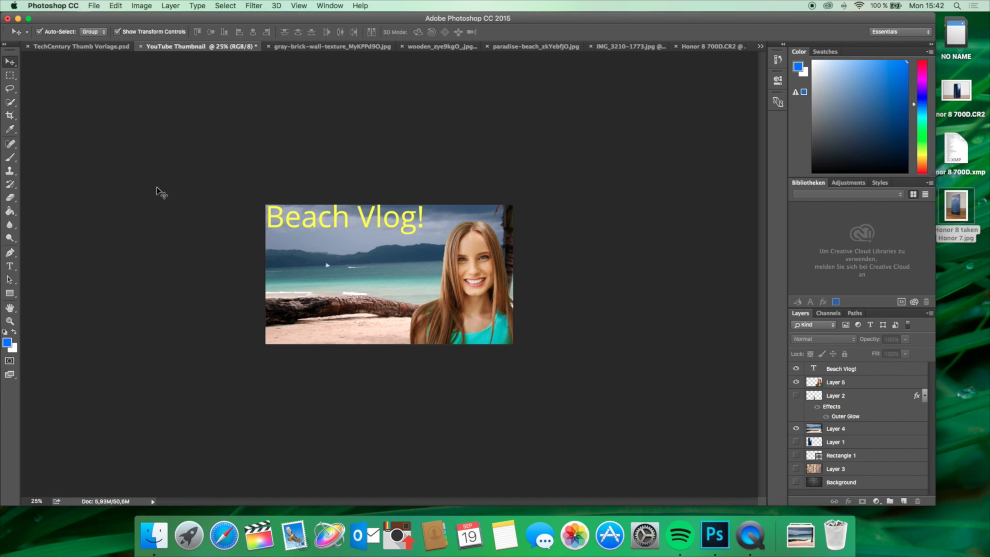
pyautogui.press('super+plus')
pyautogui.press('super+plus')
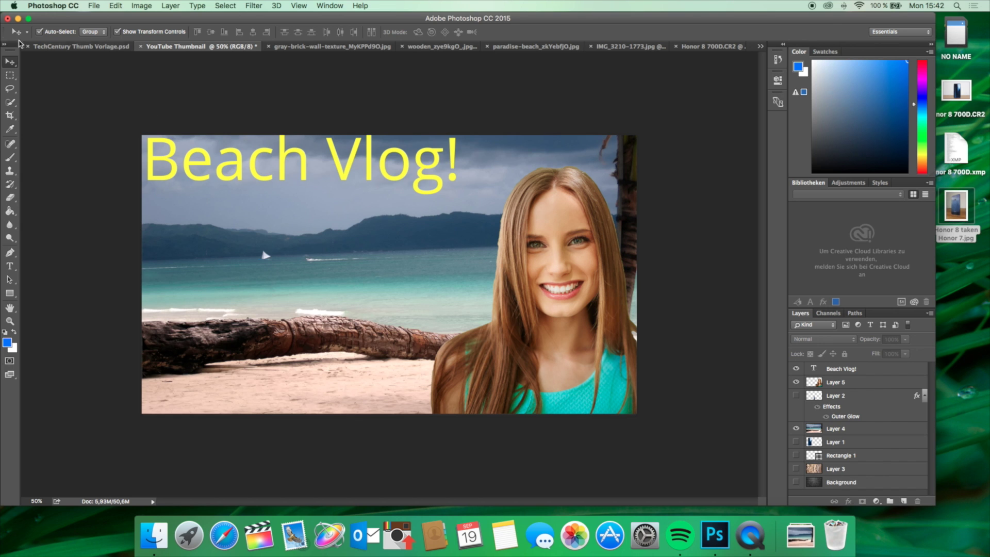
pyautogui.click(59, 47)
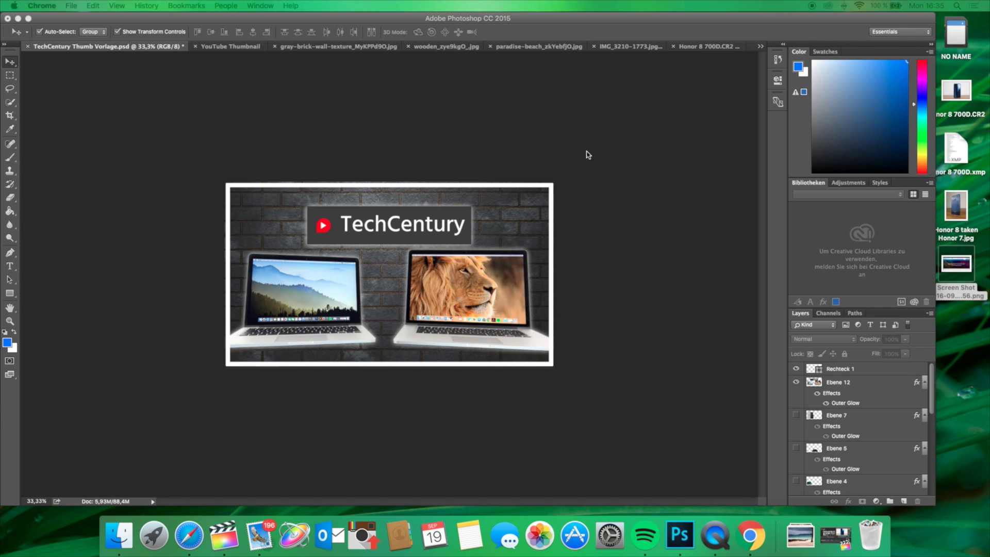
# Export the thumbnail via Save for Web (Legacy) as JPEG High named 'TC Thumb Test' in TC Thumbs
pyautogui.click(588, 155)
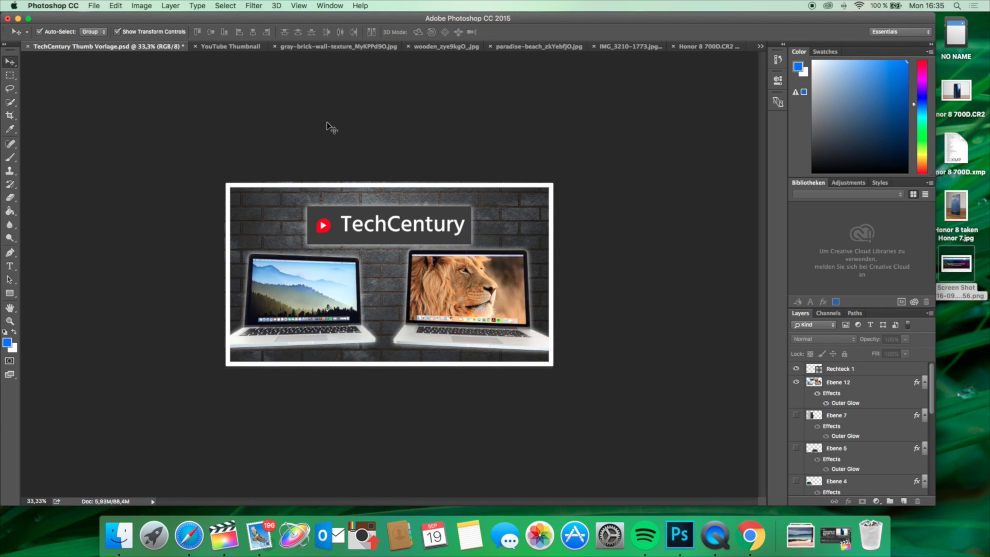
pyautogui.click(95, 5)
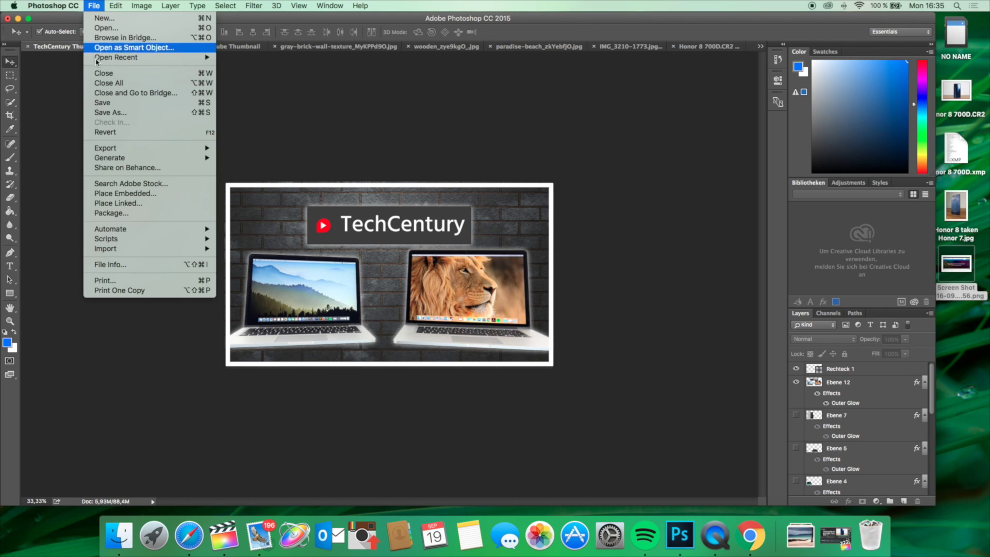
pyautogui.moveTo(104, 152)
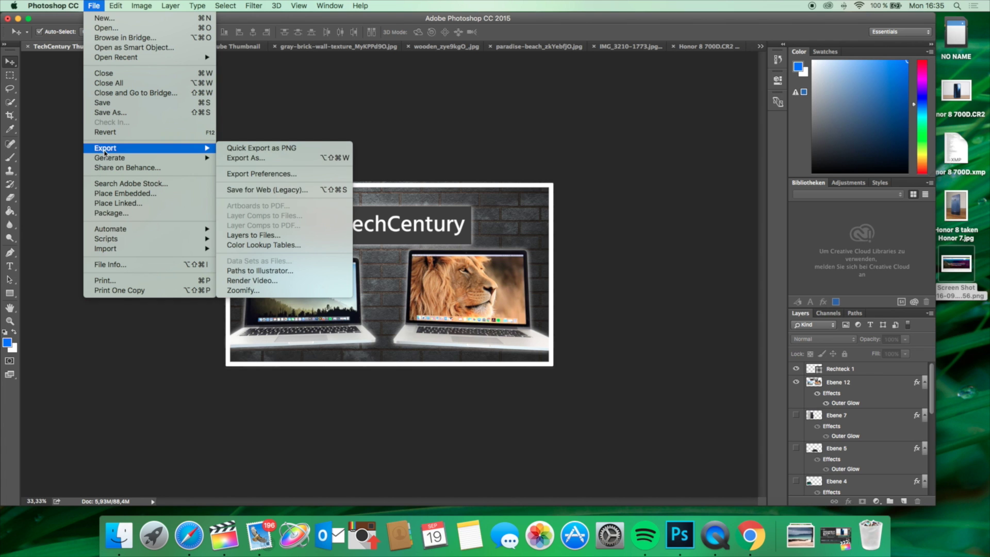
pyautogui.click(261, 190)
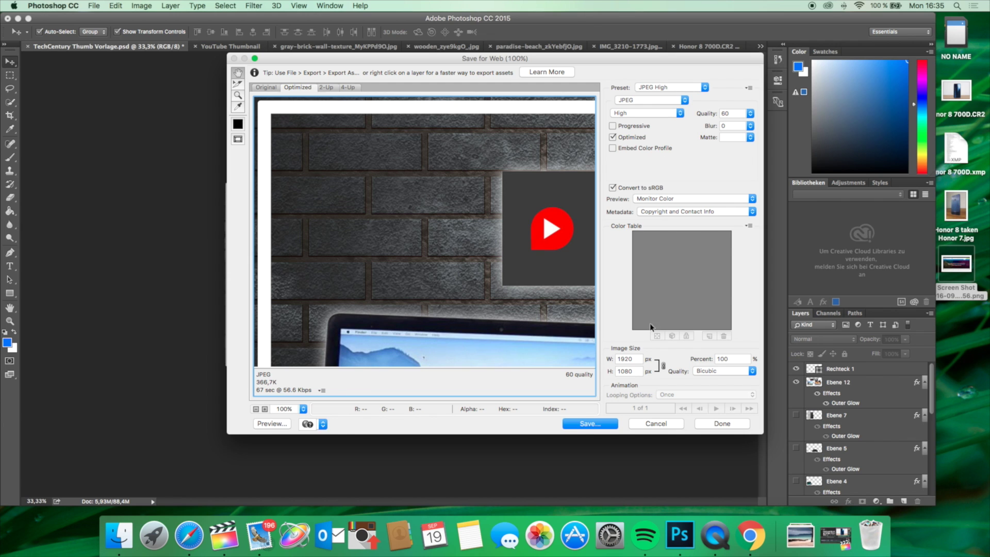
pyautogui.click(576, 427)
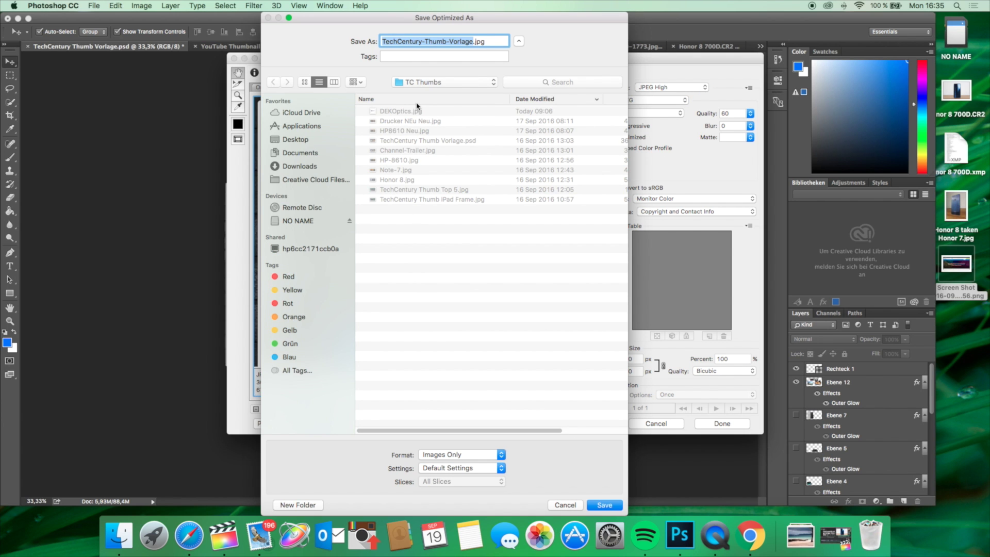
pyautogui.write('TC Thumb')
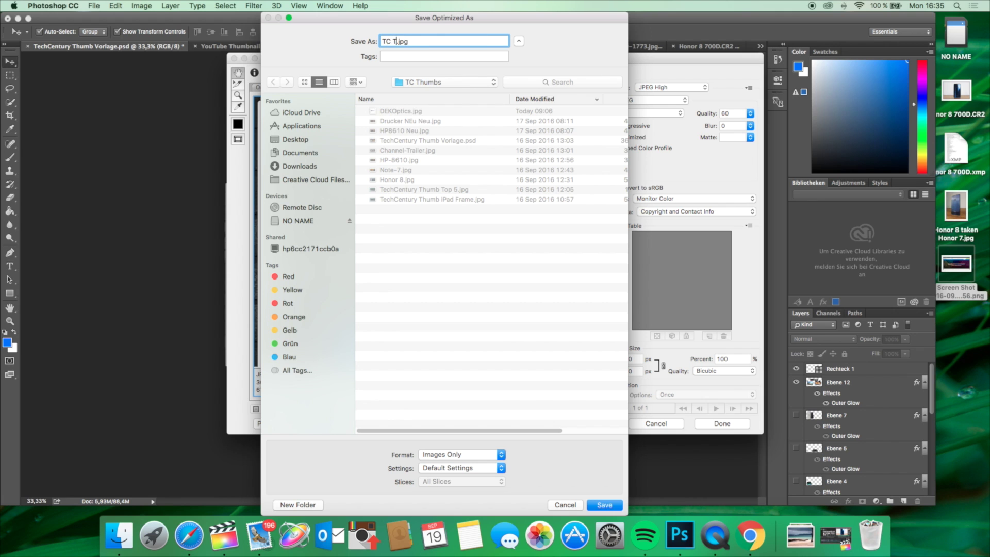
pyautogui.write(' Test')
pyautogui.click(604, 505)
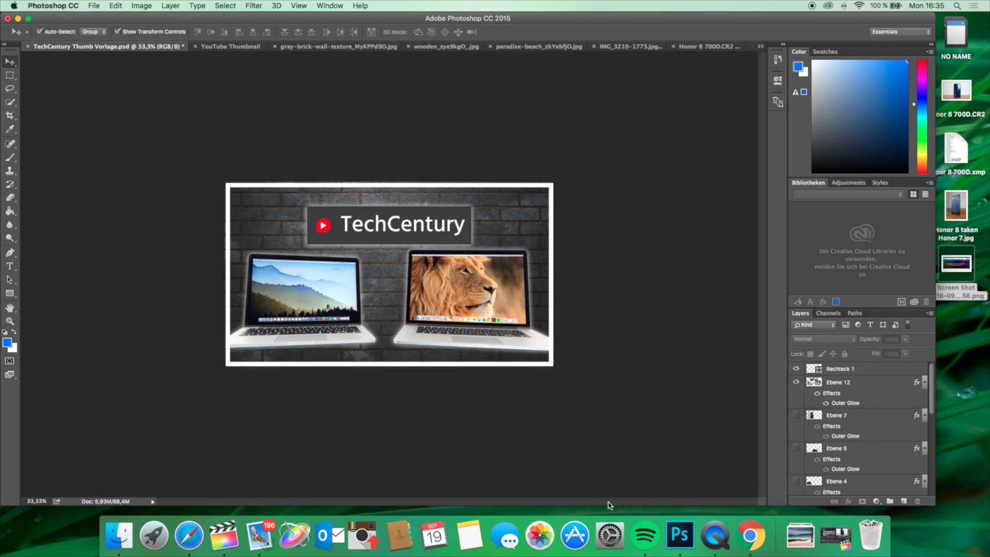
# Upload TC-Thumb-Test.jpg as the custom thumbnail of the Honor 8 Unboxing & First Look video
pyautogui.click(760, 554)
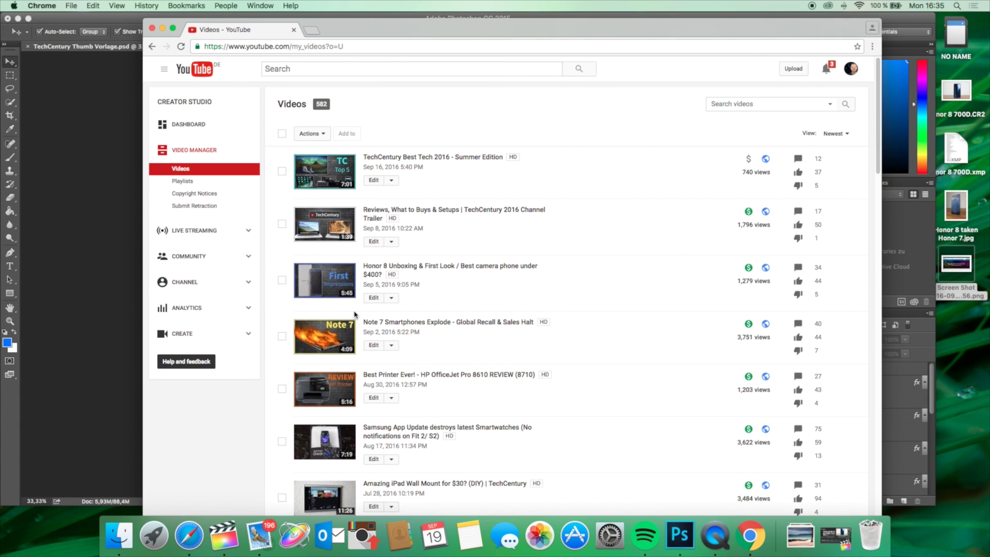
pyautogui.click(372, 298)
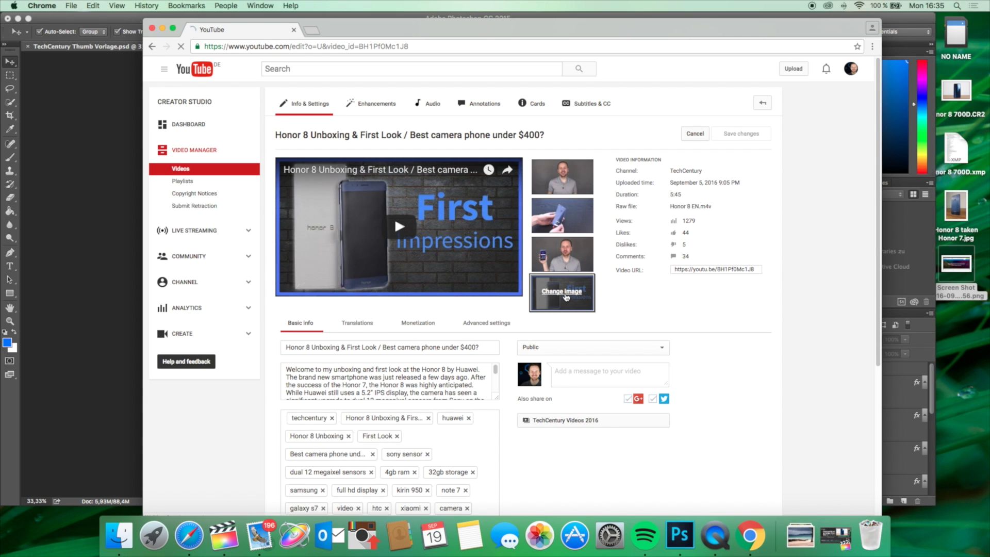
pyautogui.click(563, 291)
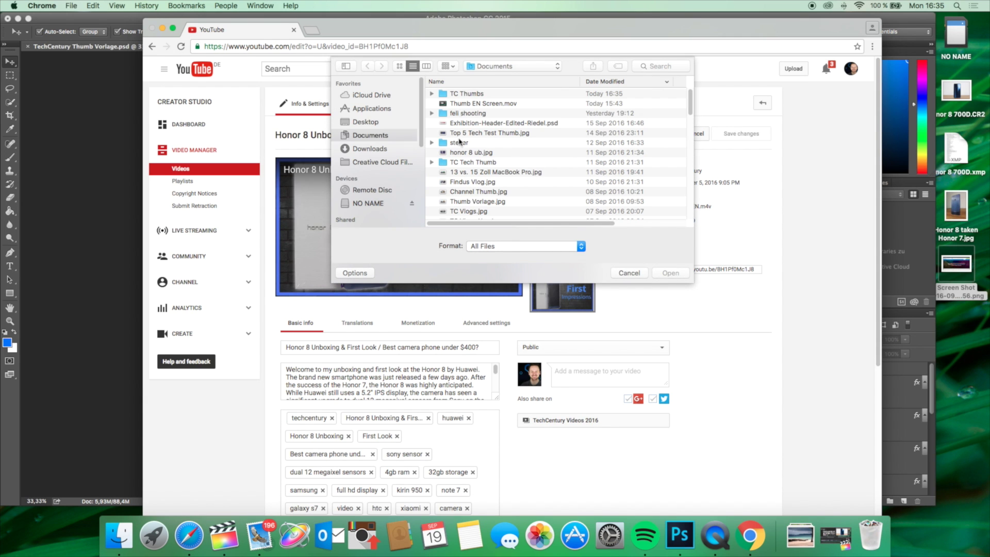
pyautogui.doubleClick(466, 93)
pyautogui.click(465, 94)
pyautogui.click(664, 272)
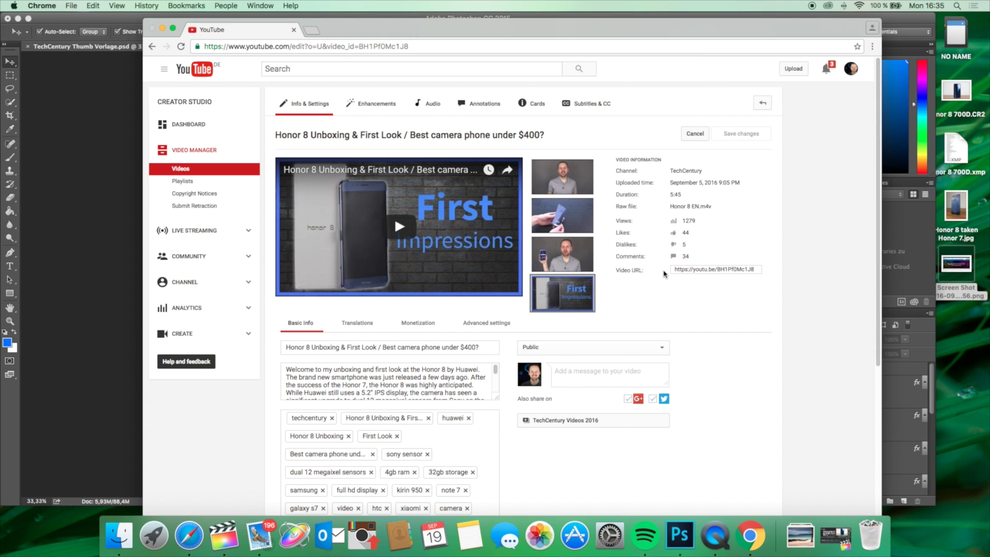